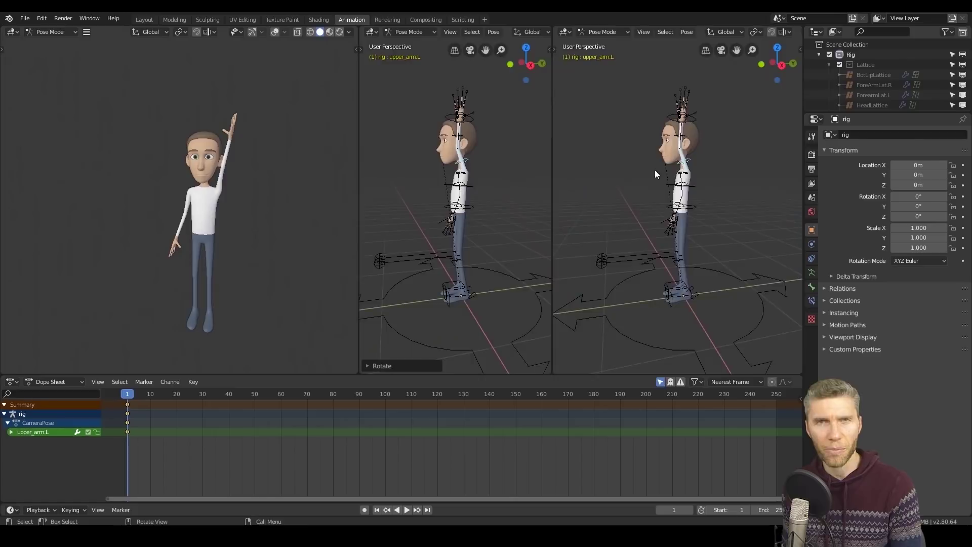
# - Rotate the upper arms so both of the character's arms point up beside the head
pyautogui.press('r')
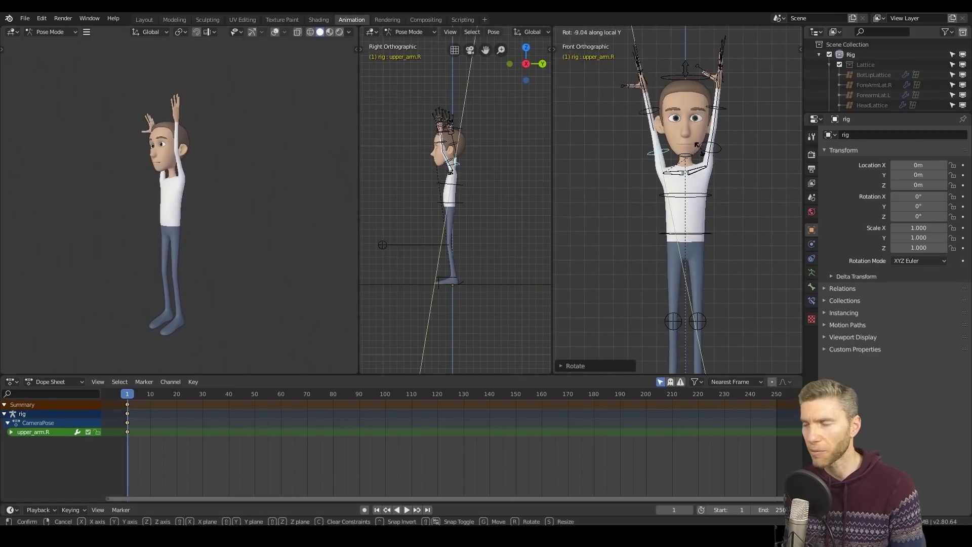
pyautogui.click(699, 148)
pyautogui.moveTo(207, 190); pyautogui.dragTo(298, 195, button='middle')
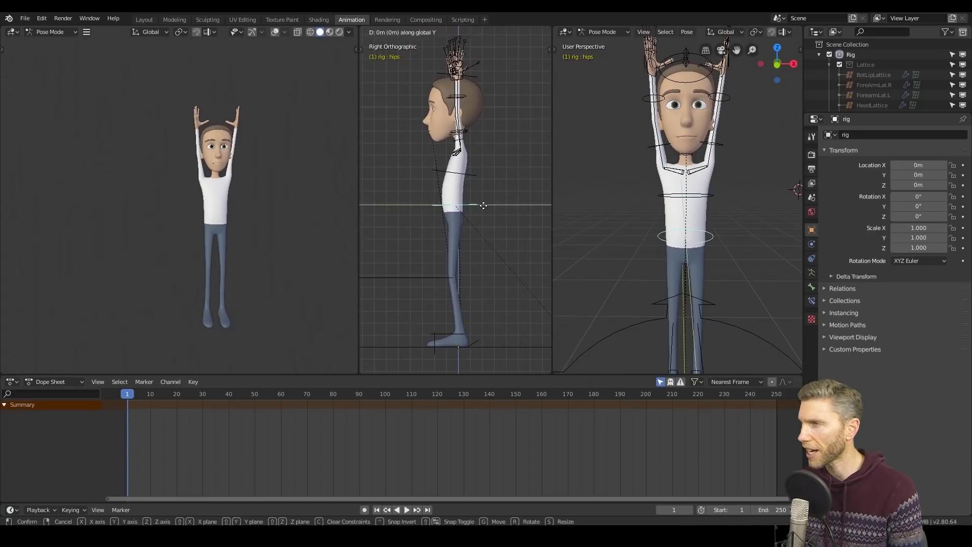
# - Select all bones of the rig and keyframe the raised-arm pose at frame 1
pyautogui.press('a')
pyautogui.press('i')
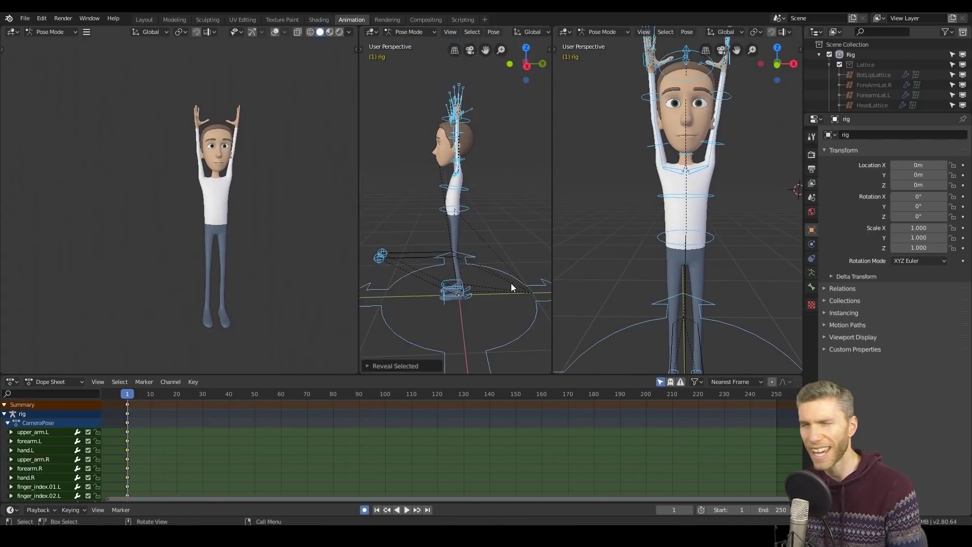
pyautogui.press('i')
# - Try keyframing a rough root motion at frames 25 and 50 and scrub through it
pyautogui.click(493, 259)
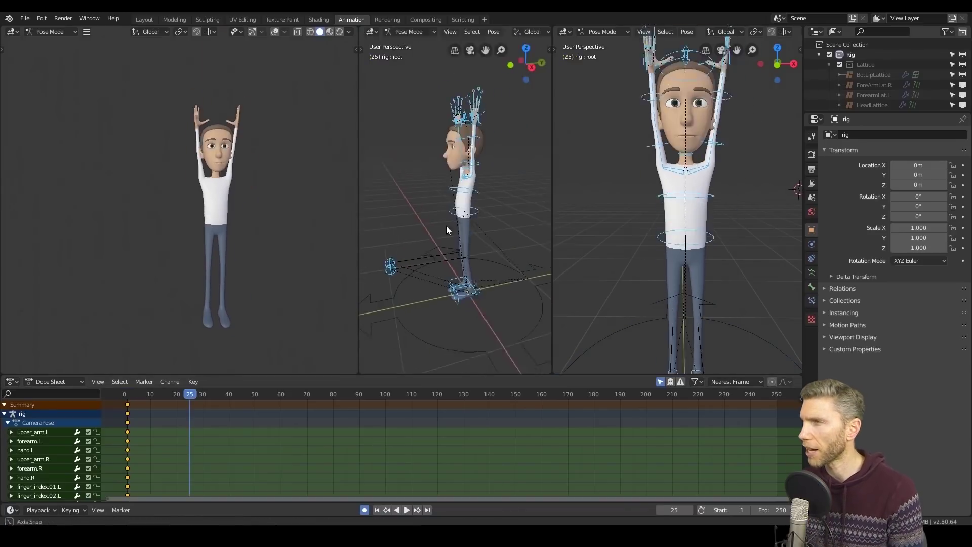
pyautogui.click(448, 222)
pyautogui.press('g')
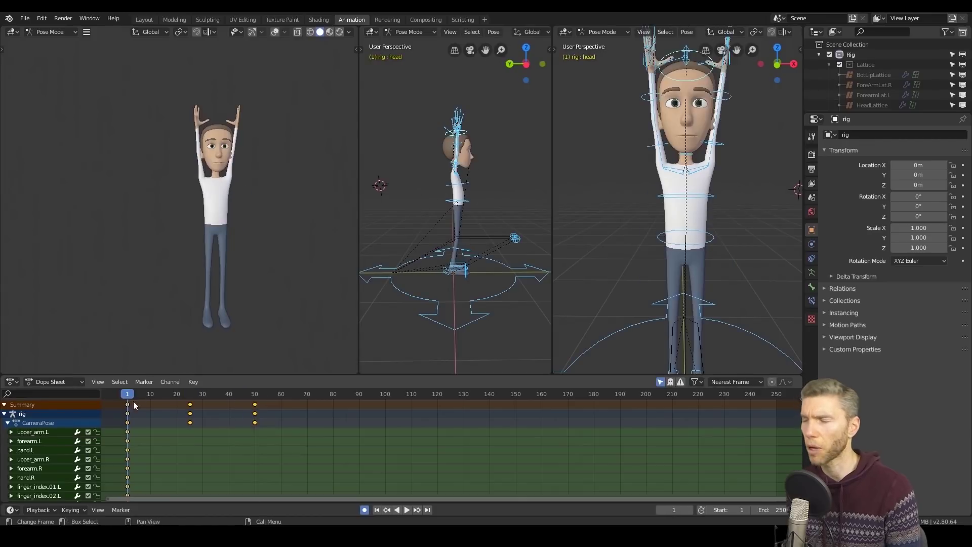
pyautogui.moveTo(132, 401); pyautogui.dragTo(225, 397)
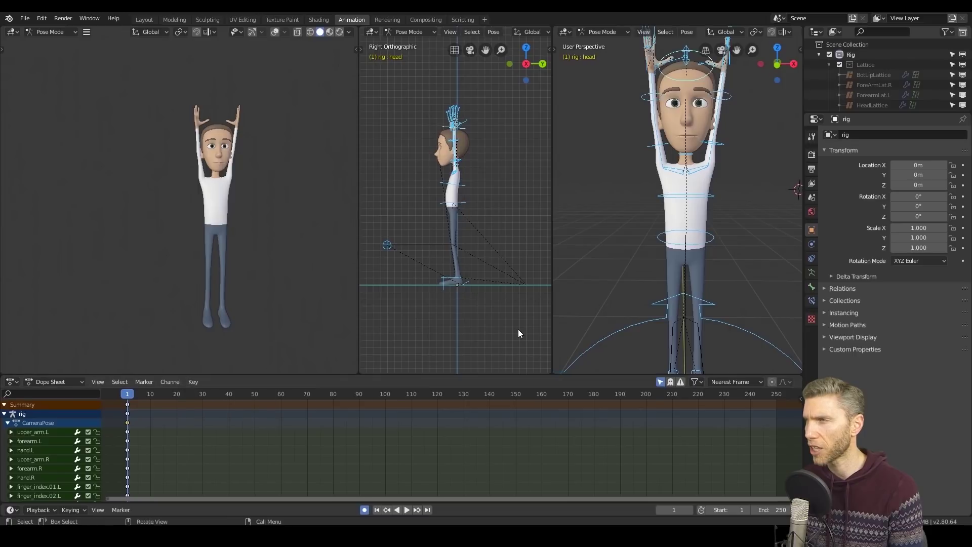
# - Scrub between the test keyframes at frames 49 and 100 to examine the root's flip with its transform values displayed
pyautogui.press('a')
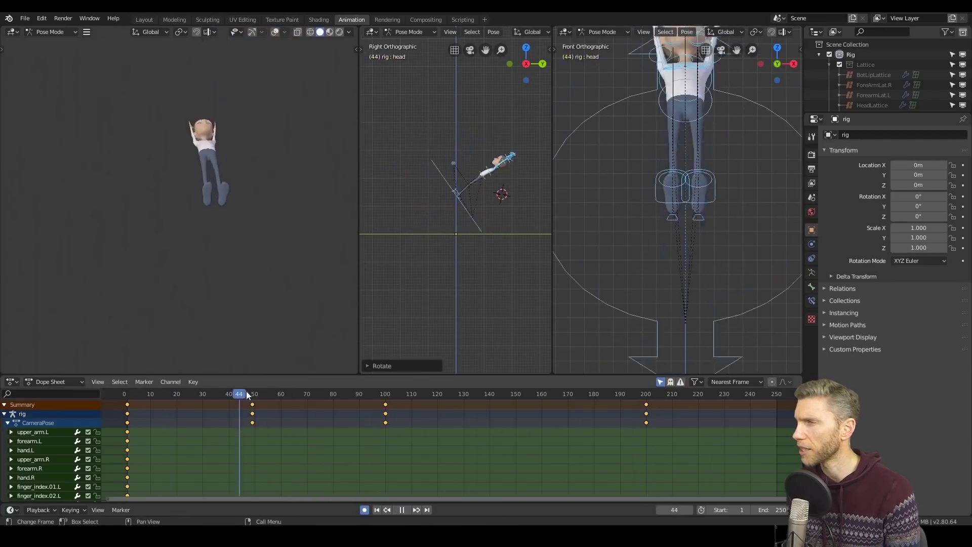
pyautogui.moveTo(246, 395); pyautogui.dragTo(317, 392)
pyautogui.press('n')
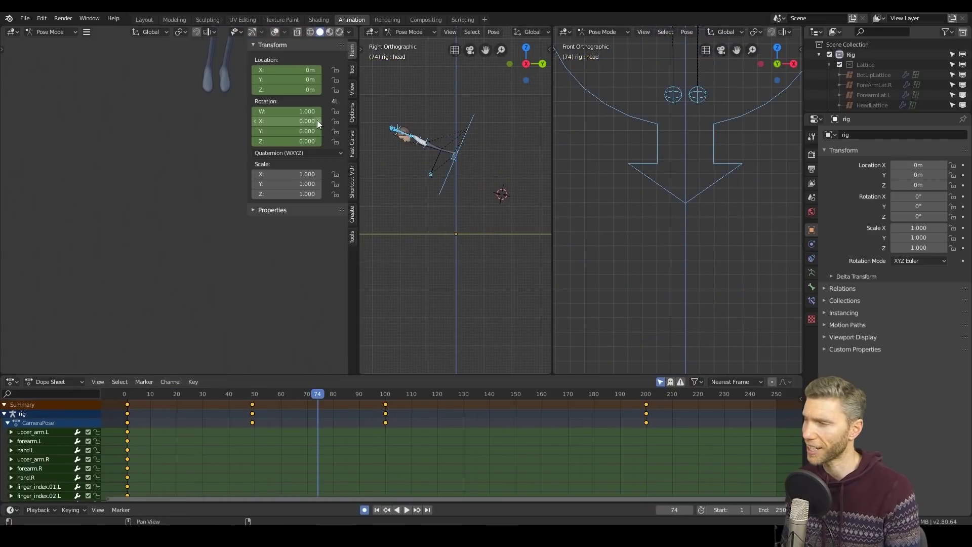
pyautogui.click(386, 395)
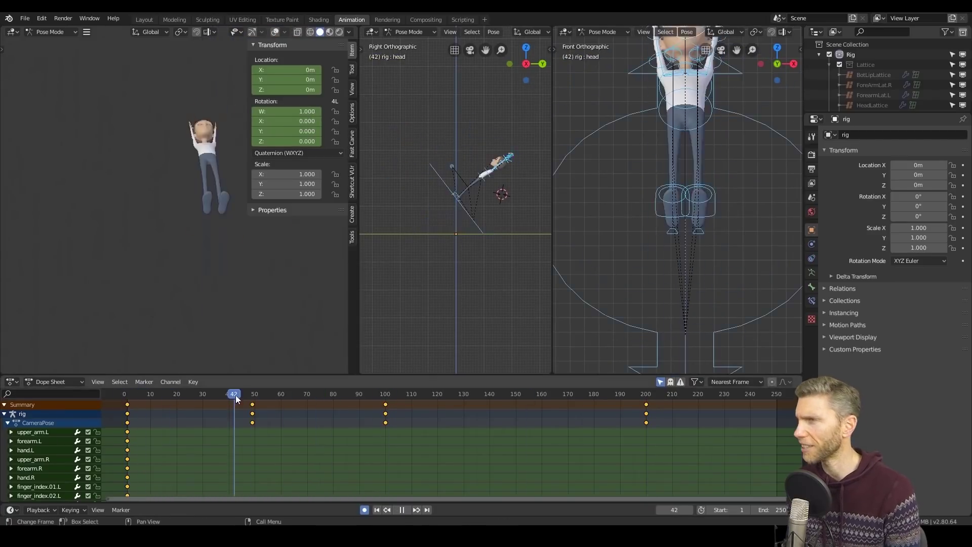
pyautogui.moveTo(236, 396); pyautogui.dragTo(350, 393)
pyautogui.moveTo(351, 393); pyautogui.dragTo(252, 394)
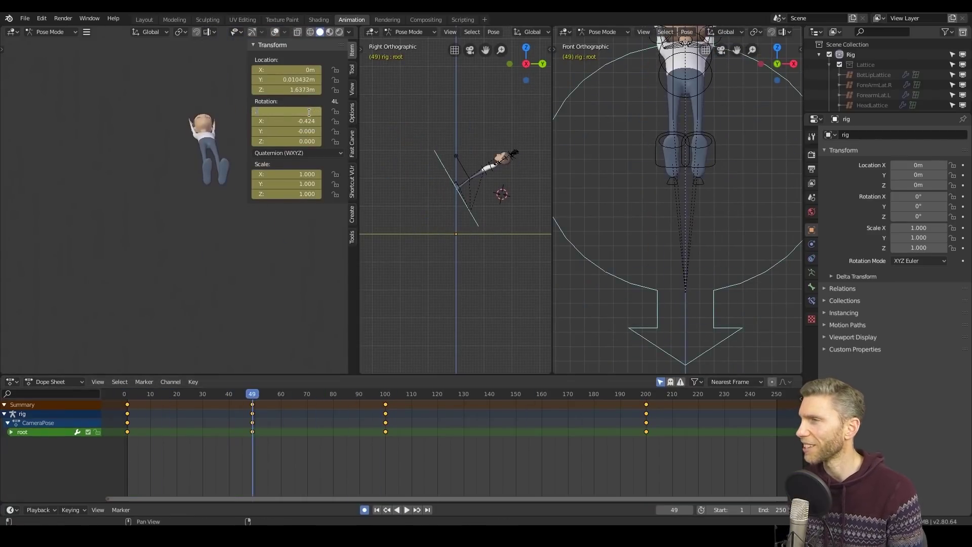
pyautogui.press('Up')
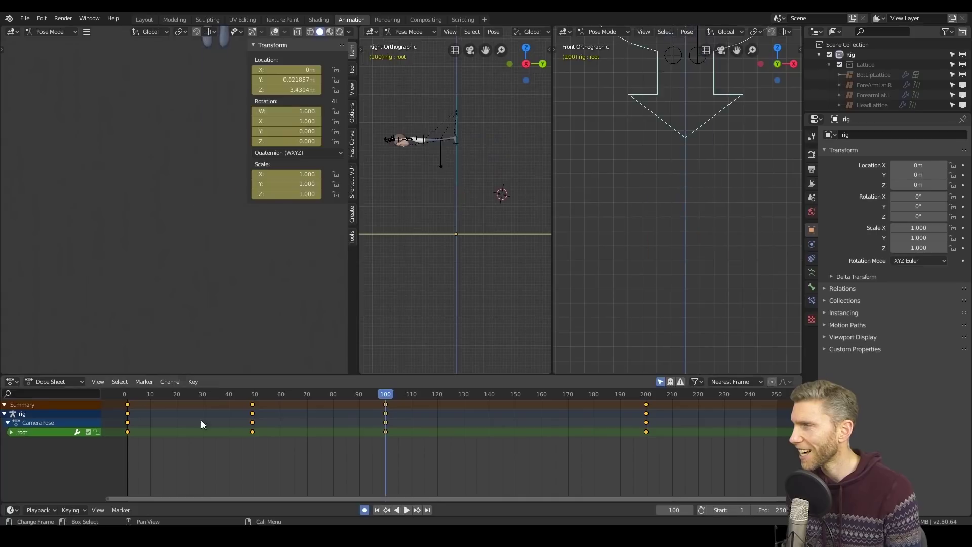
pyautogui.moveTo(178, 396); pyautogui.dragTo(218, 395)
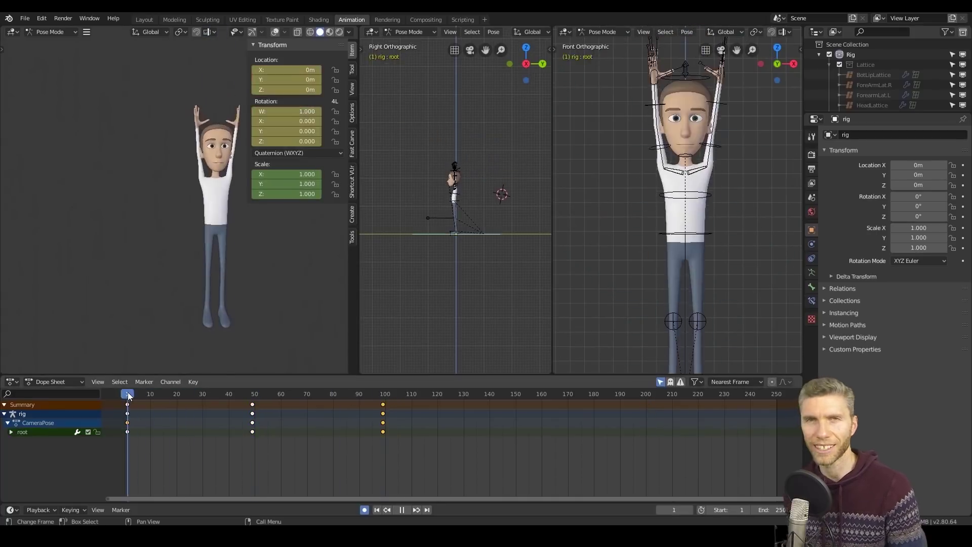
# - Try changing the root's W rotation at frame 150 and play back the flip
pyautogui.click(516, 395)
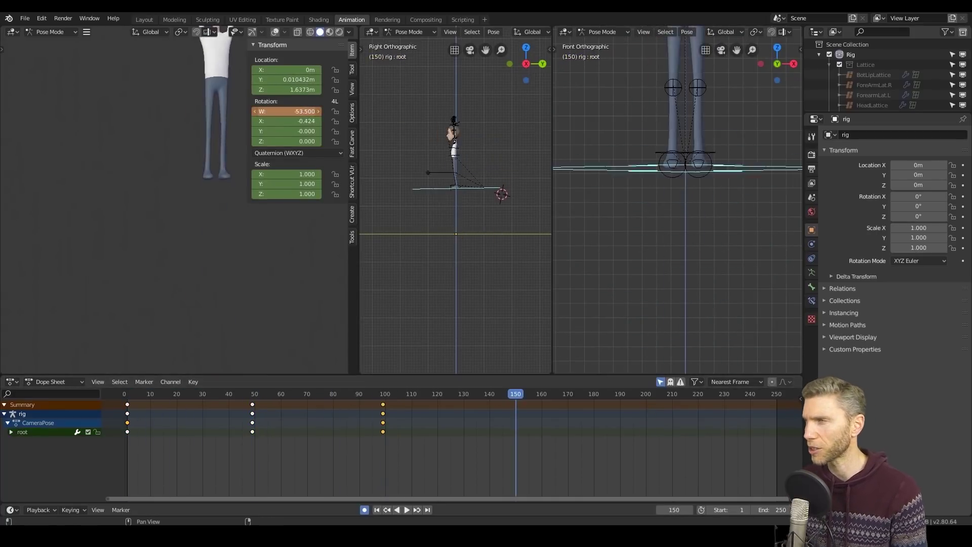
pyautogui.moveTo(286, 112); pyautogui.dragTo(263, 112)
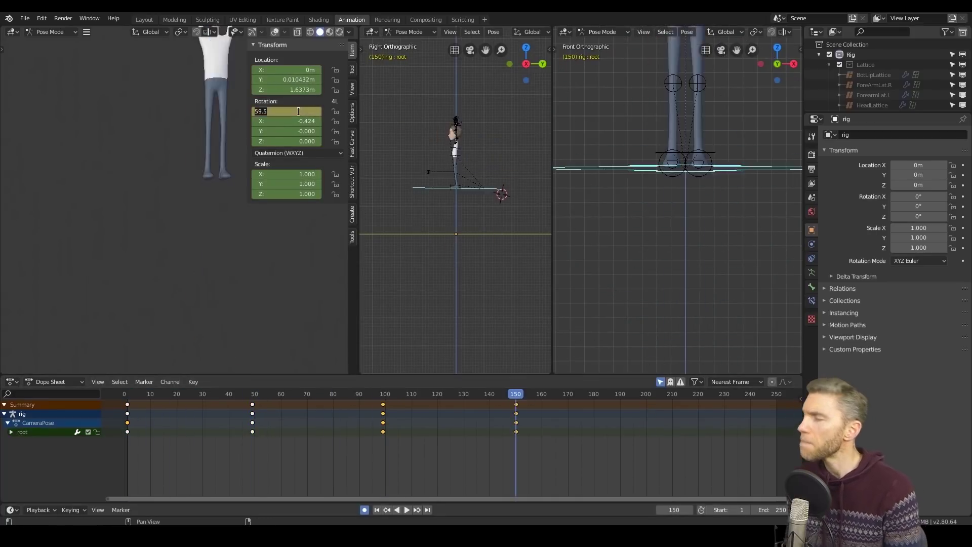
pyautogui.press('space')
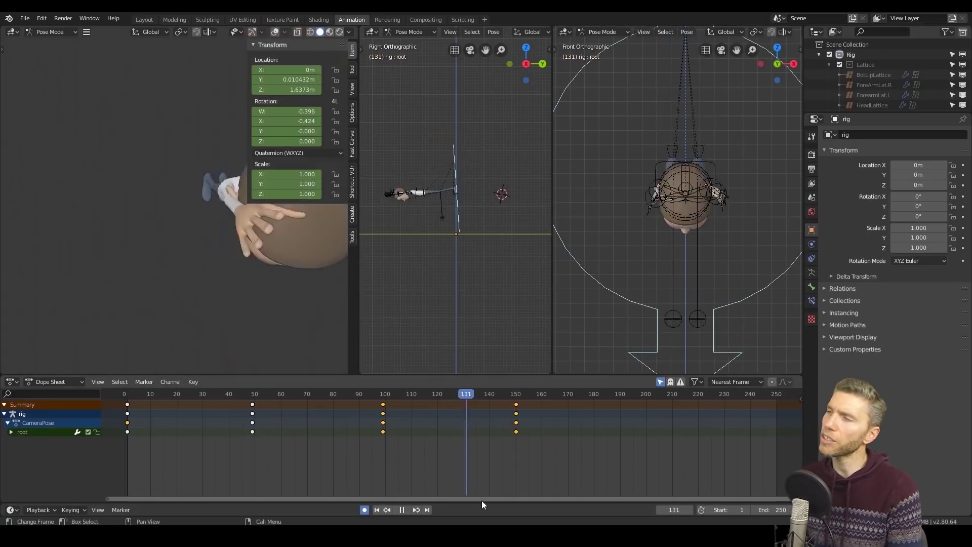
pyautogui.hotkey('ctrl', 'shift', 'z')
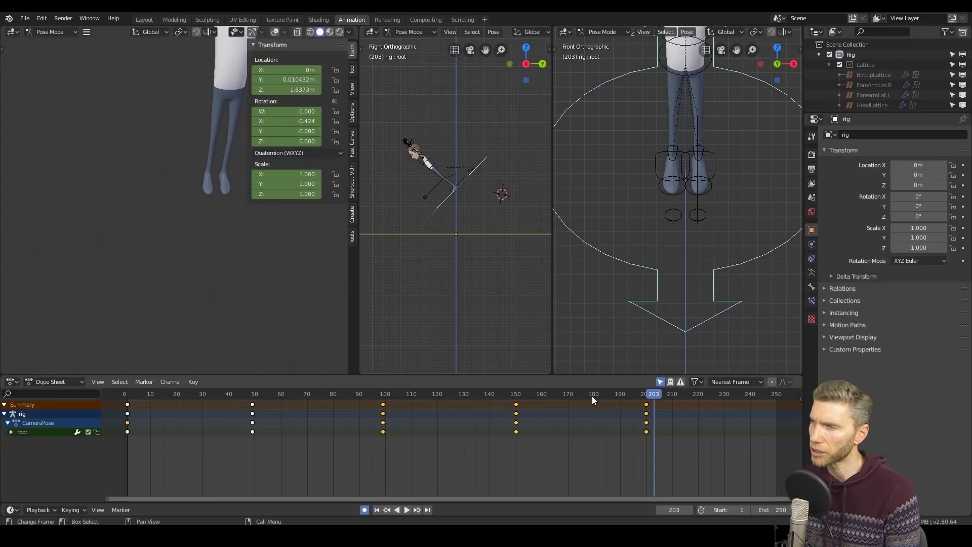
# - Undo the test keyframes of the root rotation
pyautogui.hotkey('ctrl', 'z')
pyautogui.hotkey('ctrl', 'z')
pyautogui.hotkey('ctrl', 'z')
pyautogui.hotkey('ctrl', 'z')
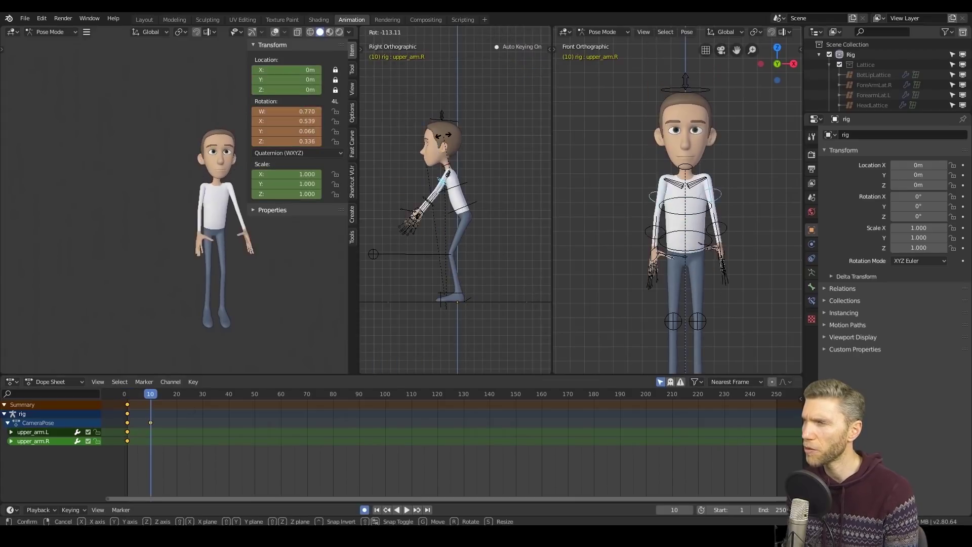
# - At frame 10, rotate both upper arms down in front of the body and tilt the head up slightly
pyautogui.click(477, 191)
pyautogui.click(756, 32)
pyautogui.click(717, 197)
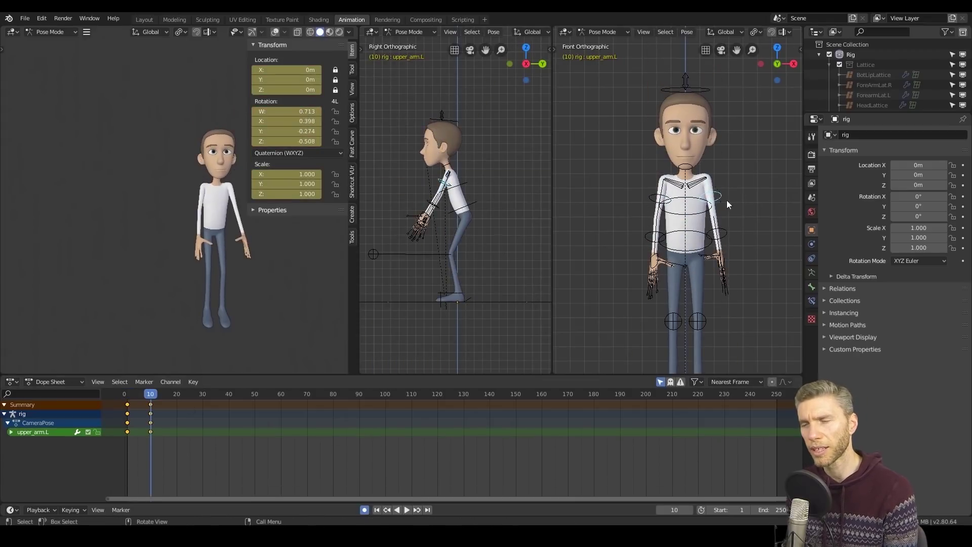
pyautogui.press('r')
pyautogui.click(731, 206)
pyautogui.press('r')
pyautogui.click(452, 275)
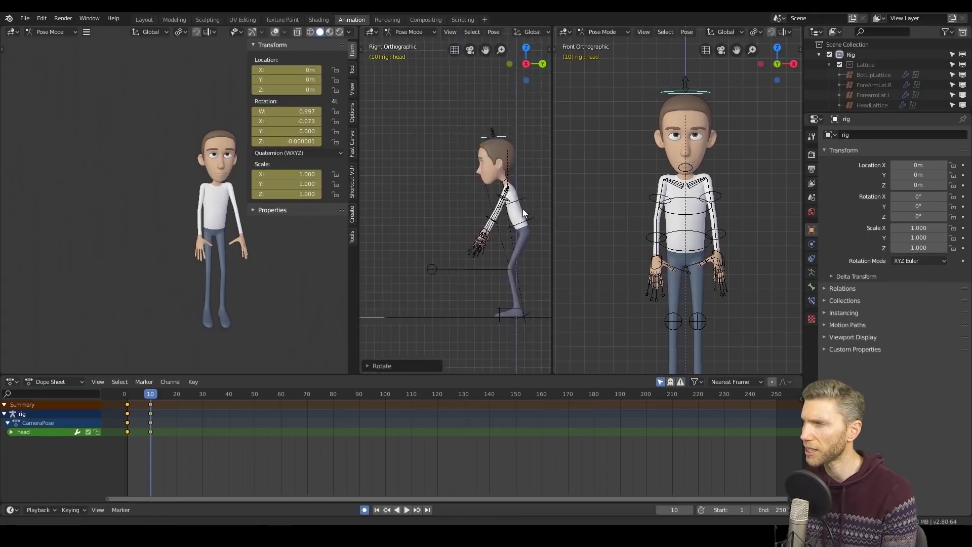
# - Show the facial control bone layers, lower the eye target so the gaze points forward, and keyframe all bones at frame 10
pyautogui.click(812, 273)
pyautogui.keyDown('shift'); pyautogui.click(836, 189); pyautogui.keyUp('shift')
pyautogui.keyDown('shift'); pyautogui.click(843, 190); pyautogui.keyUp('shift')
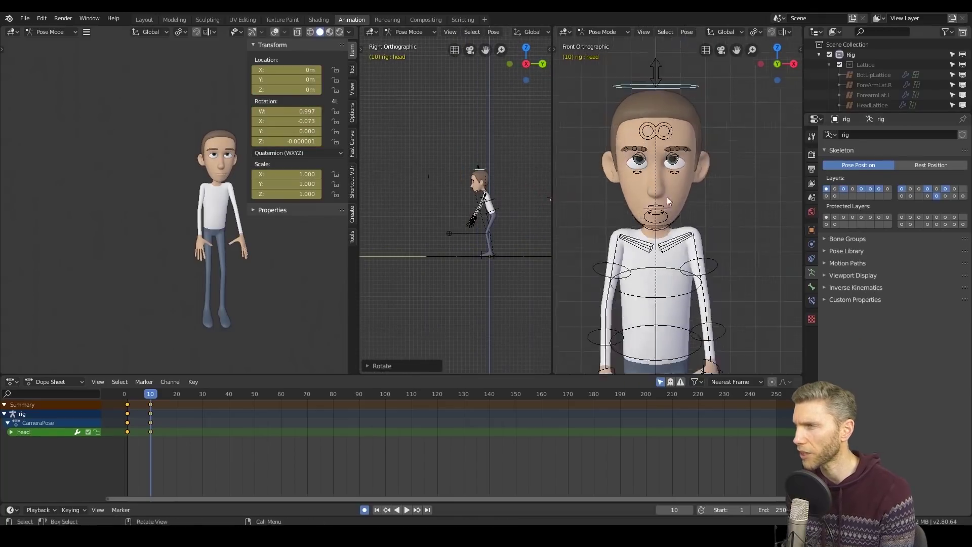
pyautogui.scroll(2, 667, 196)
pyautogui.click(641, 112)
pyautogui.click(444, 254)
pyautogui.press('a')
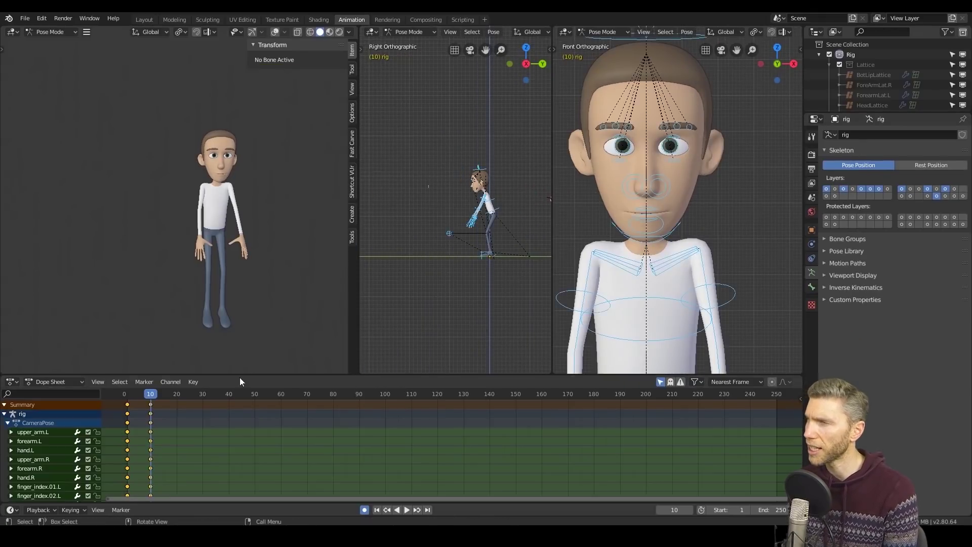
# - At frame 20, move the hips down and back into a deeper crouch and rotate the torso forward
pyautogui.scroll(-6, 673, 202)
pyautogui.click(480, 221)
pyautogui.press('g')
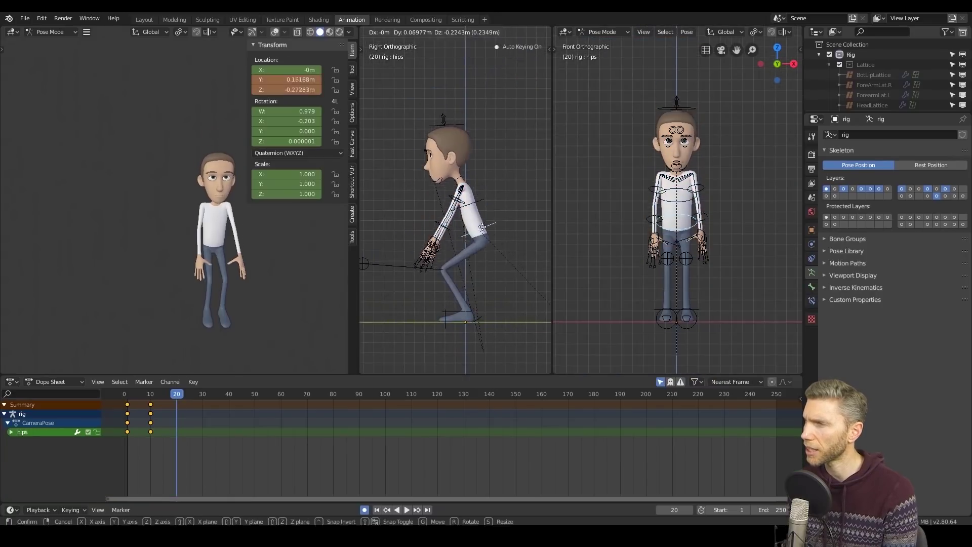
pyautogui.click(498, 213)
pyautogui.press('r')
pyautogui.click(521, 198)
# - Rotate both upper arms so the arms swing up behind the body at frame 20
pyautogui.click(454, 217)
pyautogui.press('r')
pyautogui.click(432, 332)
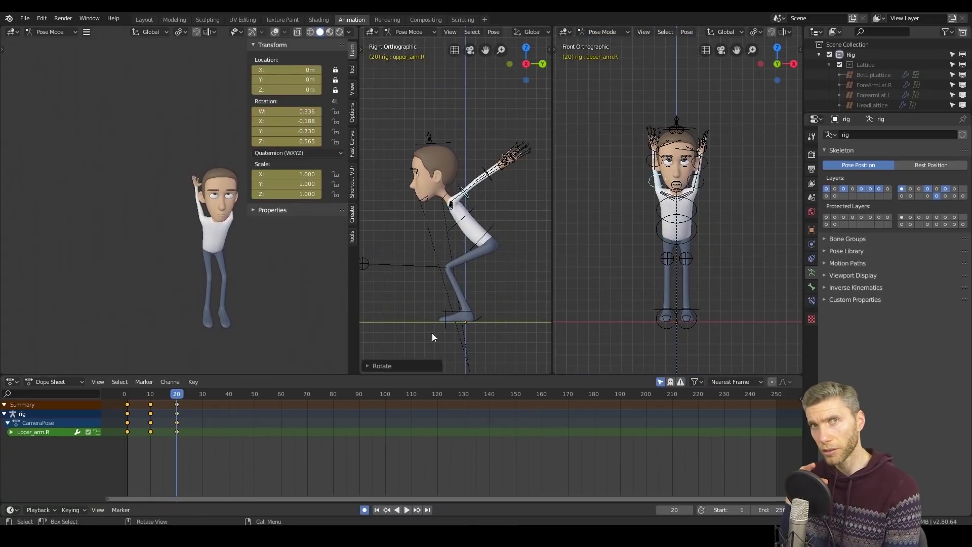
# - Adjust the left and right shoulder bones at frame 10 and return to the frame 20 pose
pyautogui.press('Down')
pyautogui.click(695, 156)
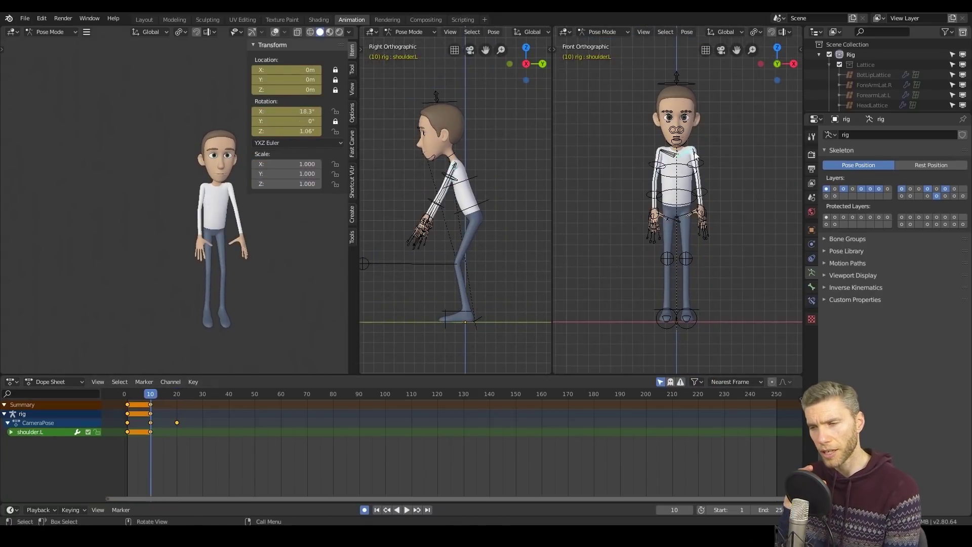
pyautogui.click(665, 168)
pyautogui.press('Up')
# - At frame 30, rotate the right upper arm down and forward and twist it about its local Y axis
pyautogui.click(202, 394)
pyautogui.press('r')
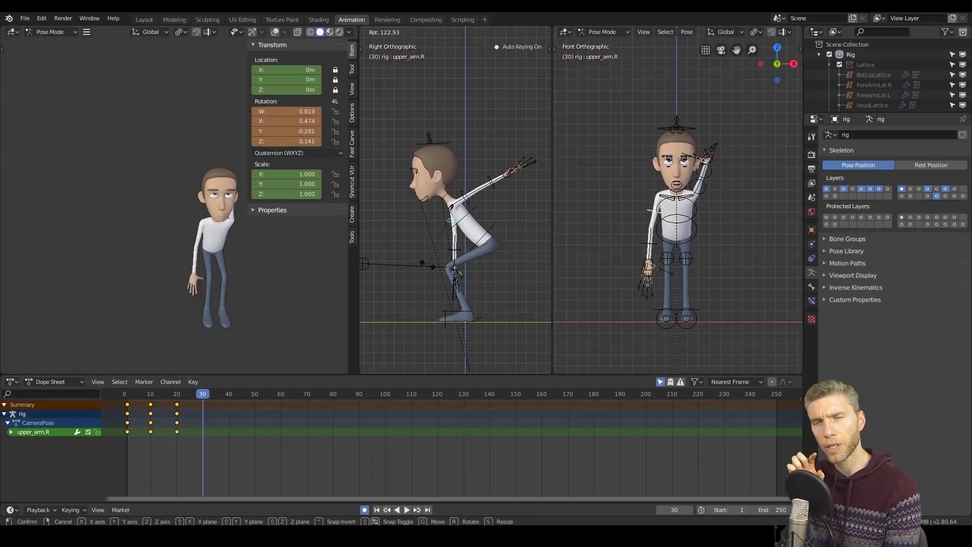
pyautogui.click(395, 222)
pyautogui.press('r')
pyautogui.press('y')
pyautogui.press('y')
# - Rotate the left upper arm forward at frame 30 and twist it about its local Y axis
pyautogui.click(687, 196)
pyautogui.press('r')
pyautogui.click(700, 186)
pyautogui.press('r')
pyautogui.press('y')
pyautogui.press('y')
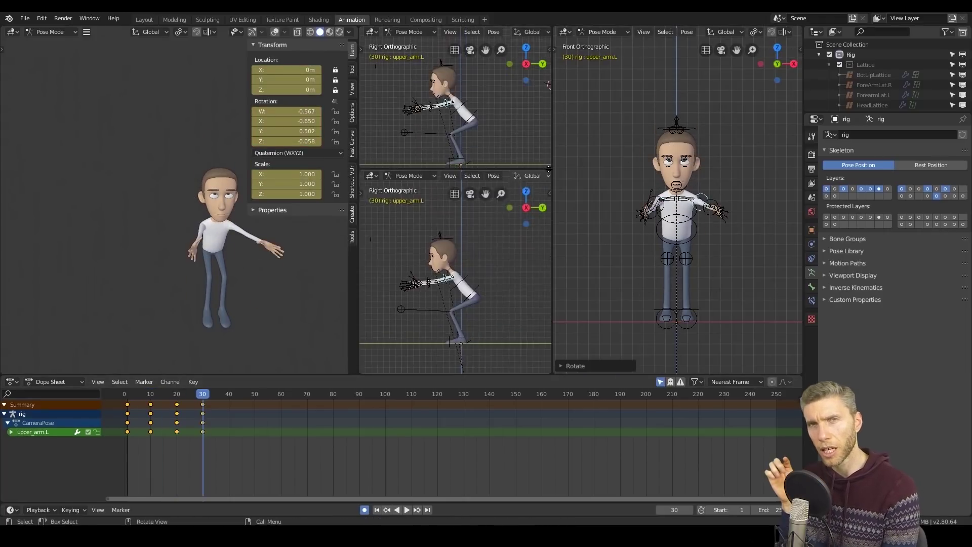
# - Set the added viewport to the top view and rotate the ribs backward at frame 30
pyautogui.press('KP_7')
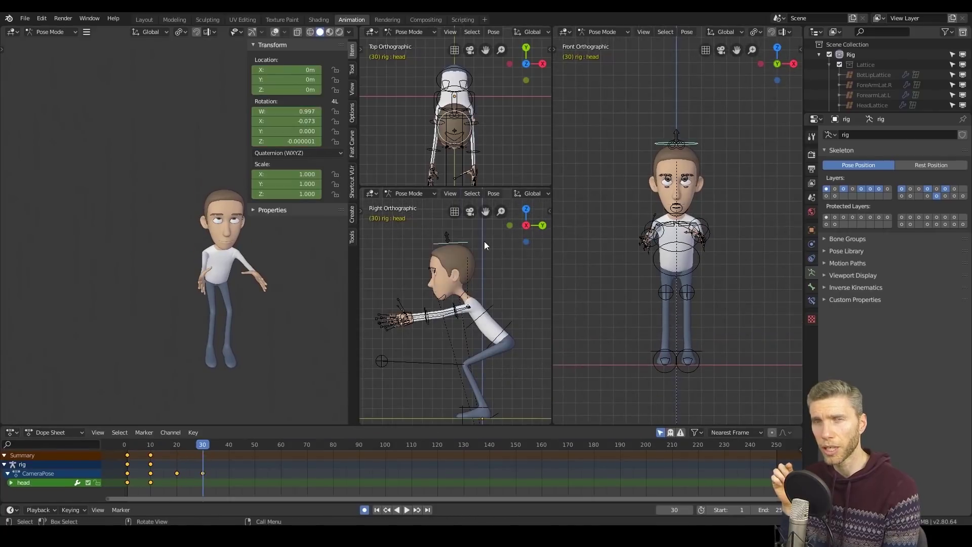
pyautogui.click(508, 325)
pyautogui.press('r')
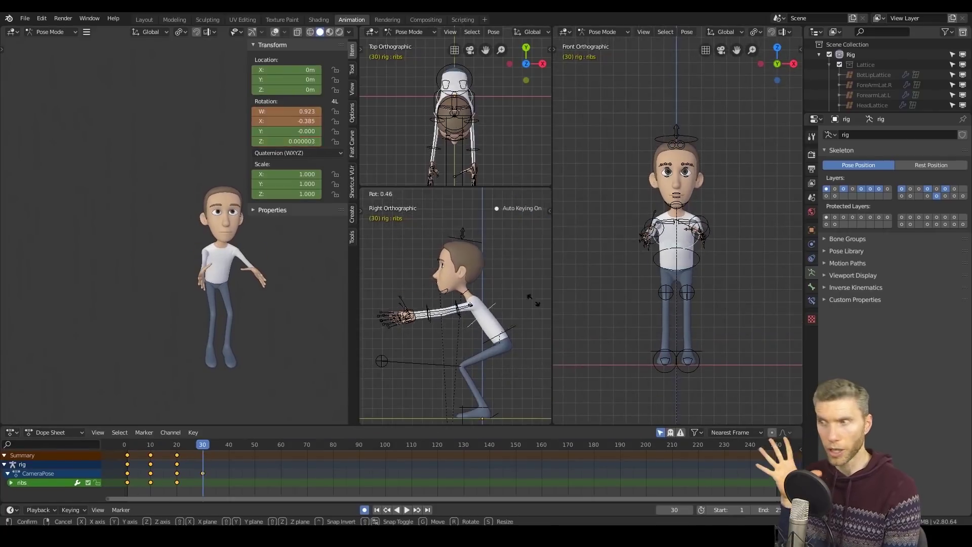
pyautogui.click(531, 295)
# - Adjust the rotation of the outstretched arms and keyframe all bones at frame 30
pyautogui.click(455, 310)
pyautogui.press('r')
pyautogui.click(428, 315)
pyautogui.press('a')
pyautogui.press('i')
# - At frame 35, raise and straighten the hips and rotate the feet so the heels lift off the ground
pyautogui.click(484, 349)
pyautogui.press('Up')
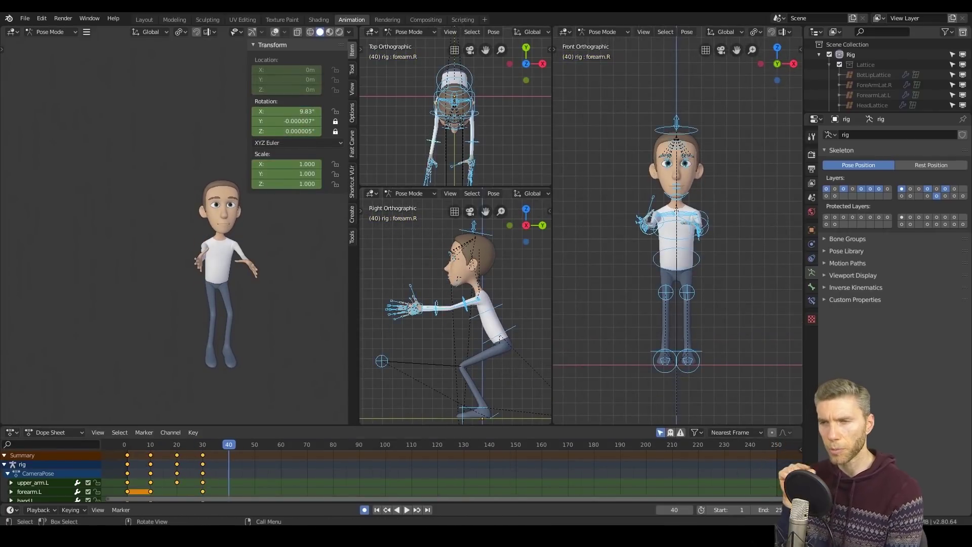
pyautogui.click(476, 410)
pyautogui.press('r')
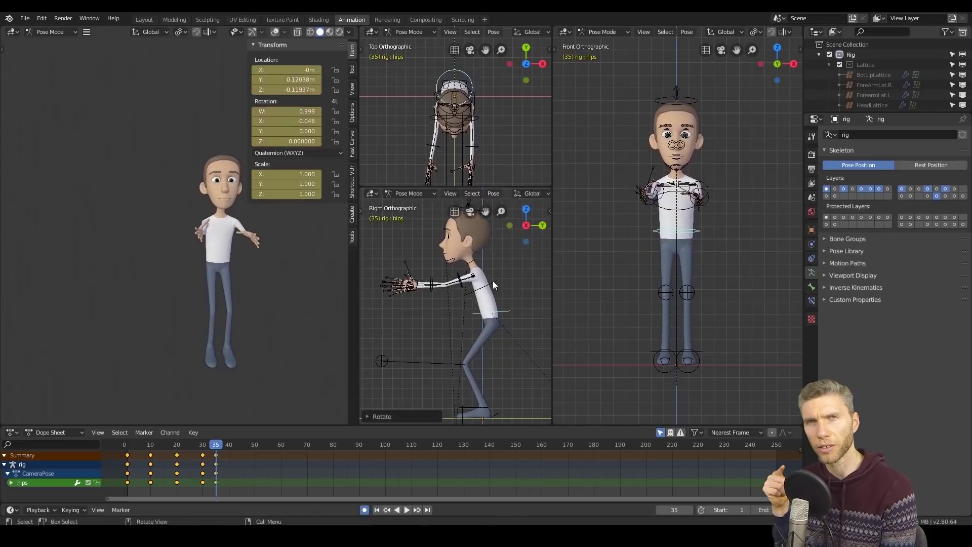
pyautogui.click(525, 368)
# - Rotate the shoulders and upper arms up overhead and tilt the head back at frame 35
pyautogui.click(497, 233)
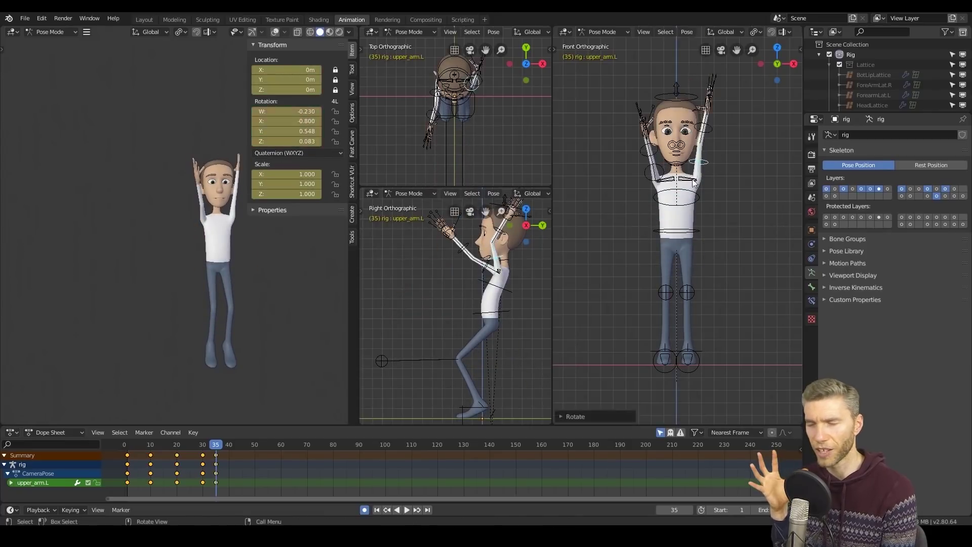
pyautogui.click(671, 169)
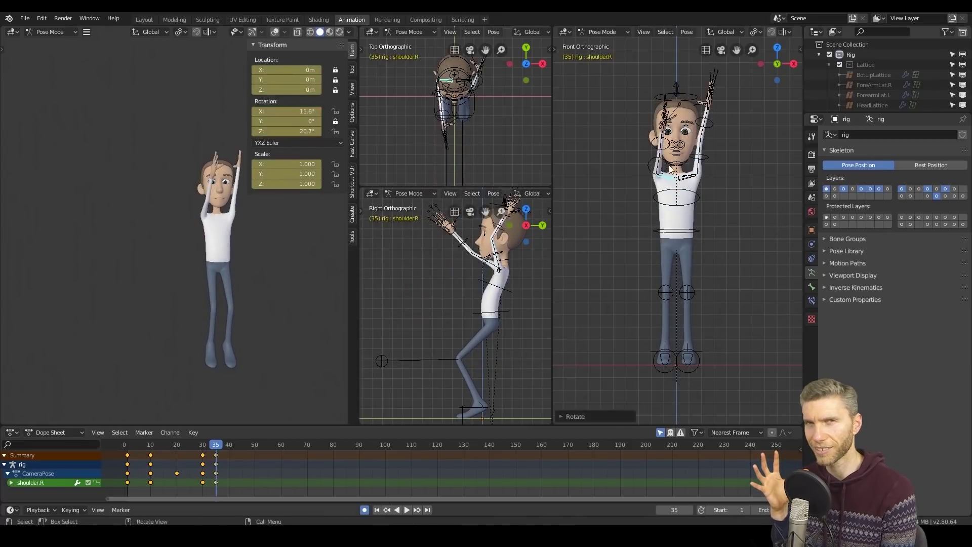
pyautogui.click(529, 240)
pyautogui.press('r')
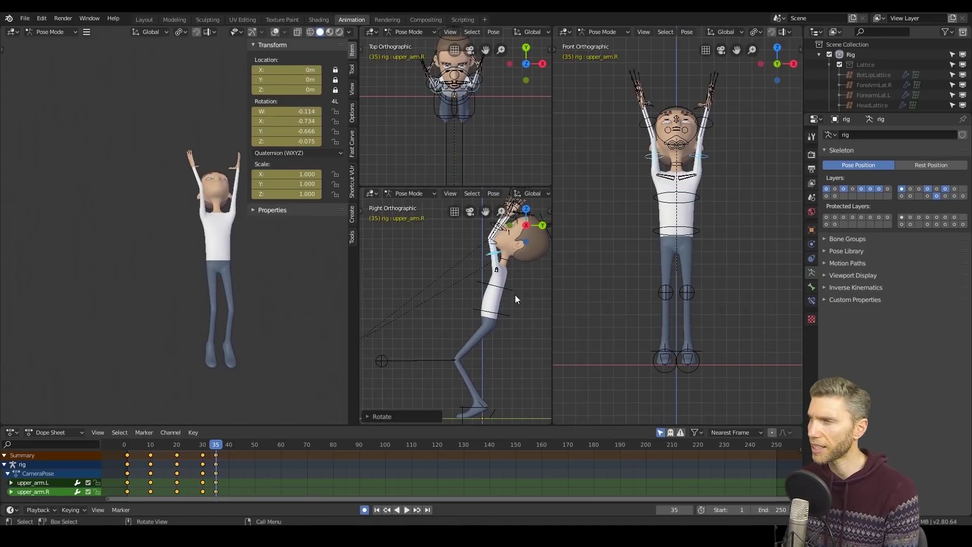
# - At frame 40, lift both feet off the ground and move them forward beneath the body
pyautogui.moveTo(276, 317); pyautogui.dragTo(169, 318, button='middle')
pyautogui.click(229, 445)
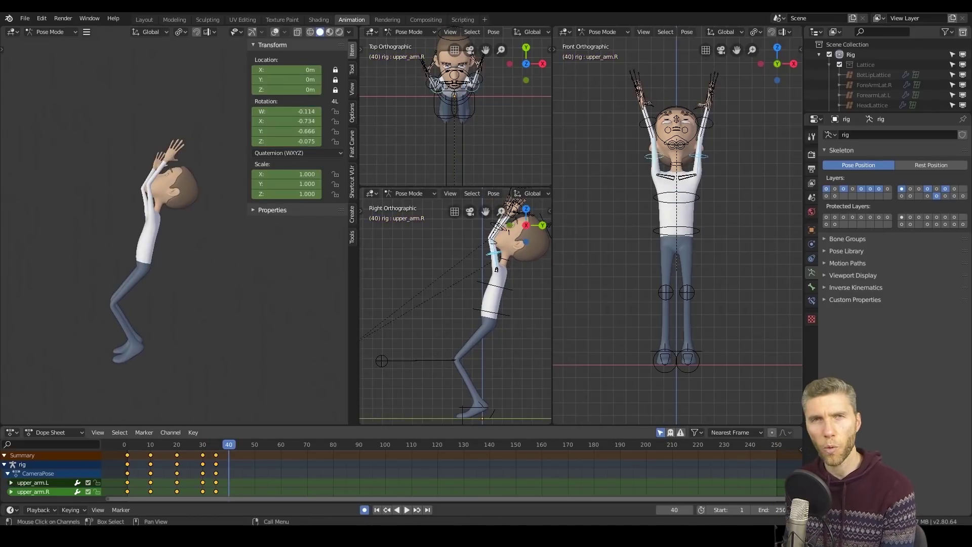
pyautogui.click(665, 351)
pyautogui.keyDown('shift'); pyautogui.click(687, 350); pyautogui.keyUp('shift')
pyautogui.press('g')
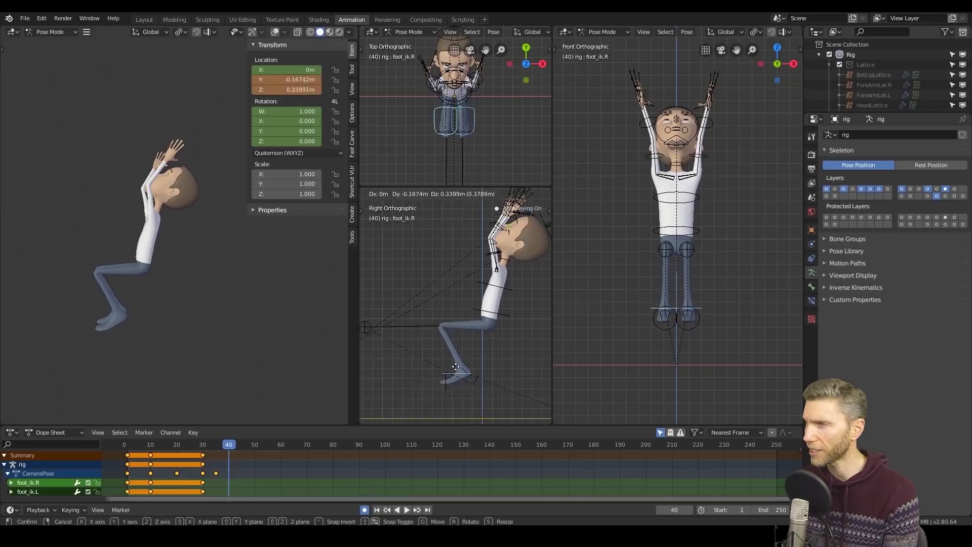
pyautogui.click(458, 372)
# - Reselect the raised feet and move the hips upward at frame 40 to lift the body into the jump
pyautogui.click(677, 312)
pyautogui.click(665, 310)
pyautogui.keyDown('shift'); pyautogui.click(687, 311); pyautogui.keyUp('shift')
pyautogui.press('g')
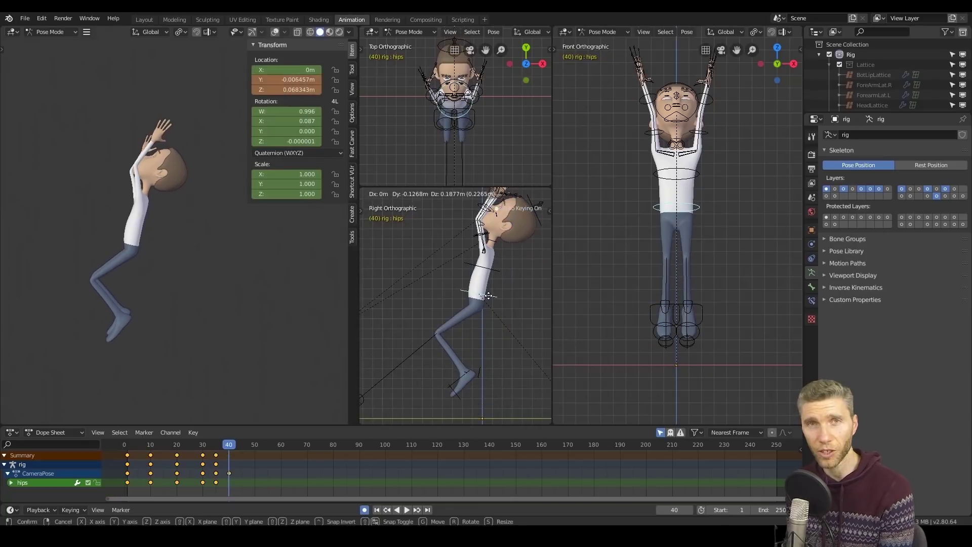
pyautogui.click(485, 291)
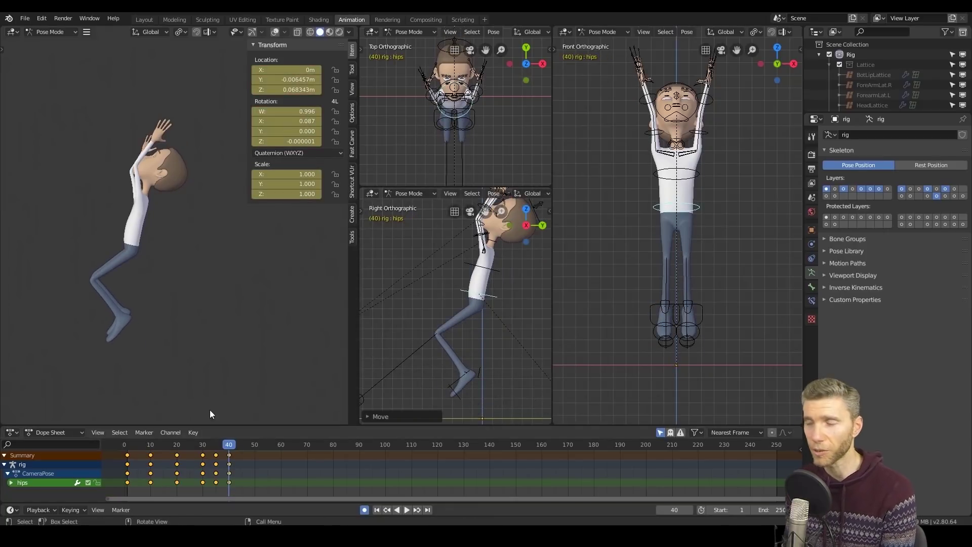
# - Lean the hips and torso backward and rotate the feet to follow the takeoff at frame 40
pyautogui.moveTo(227, 445); pyautogui.dragTo(219, 445)
pyautogui.press('r')
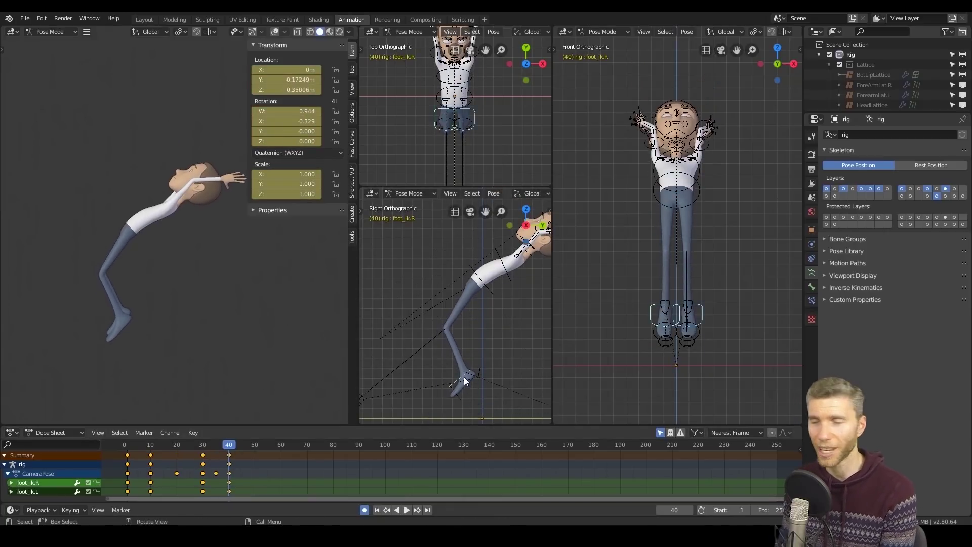
pyautogui.click(488, 339)
pyautogui.click(659, 151)
pyautogui.click(508, 236)
# - Bend the forearms and tilt the head further back at frame 40
pyautogui.click(706, 116)
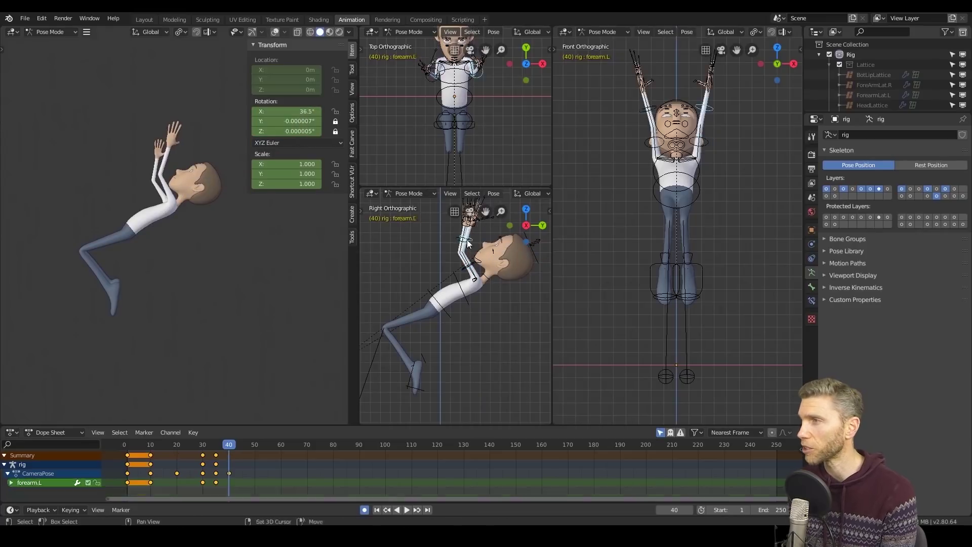
pyautogui.press('r')
pyautogui.click(536, 254)
pyautogui.press('r')
pyautogui.click(542, 284)
# - Select all bones and insert a LocRot keyframe at frame 40
pyautogui.press('a')
pyautogui.moveTo(229, 445); pyautogui.dragTo(229, 444)
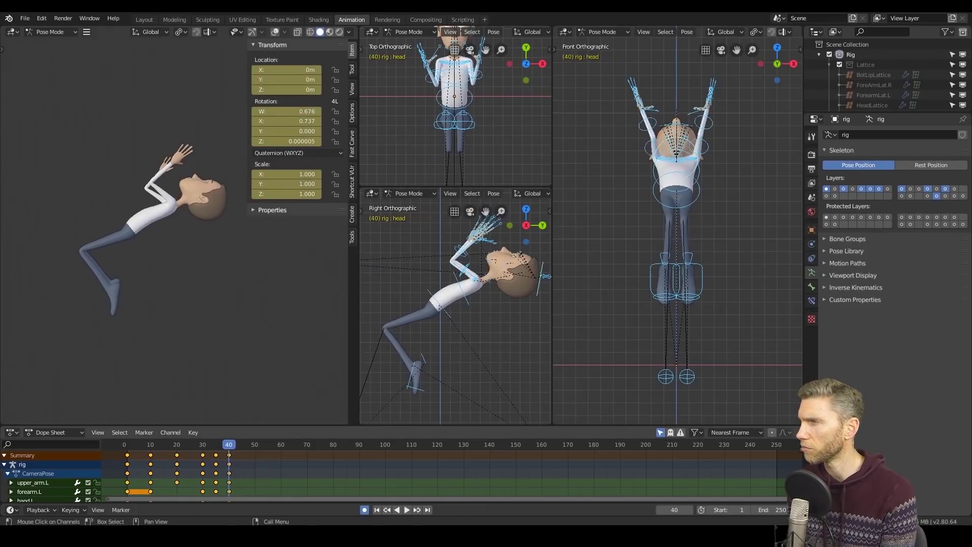
pyautogui.moveTo(502, 314); pyautogui.dragTo(497, 339, button='middle')
pyautogui.moveTo(229, 445); pyautogui.dragTo(204, 449)
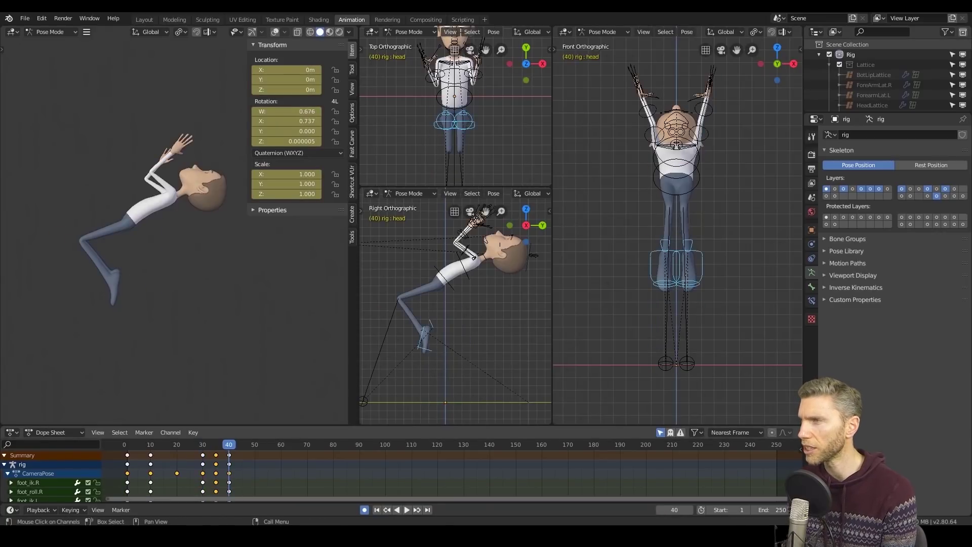
pyautogui.press('i')
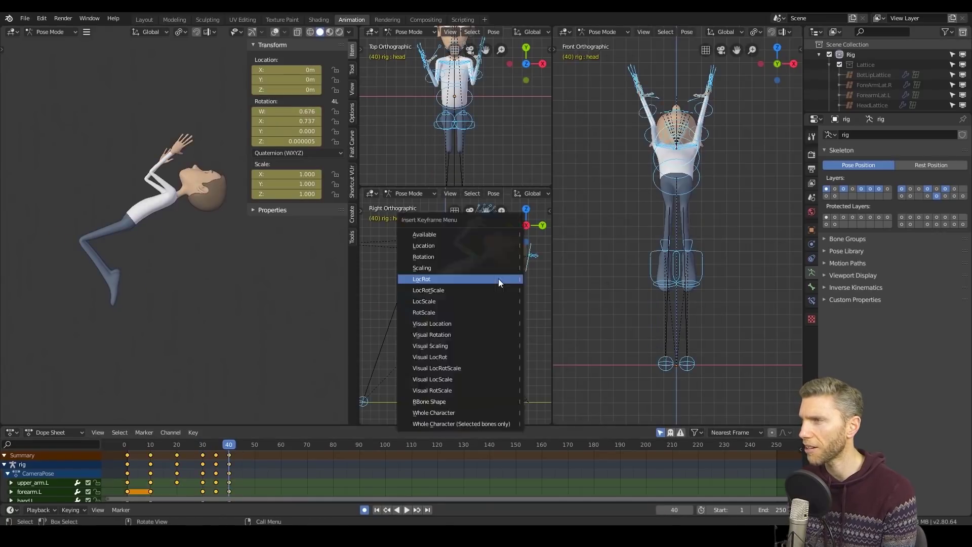
pyautogui.click(498, 278)
# - At frame 45, swing both feet up in front of the body and rotate them
pyautogui.click(242, 446)
pyautogui.click(422, 335)
pyautogui.press('g')
pyautogui.press('r')
pyautogui.click(417, 324)
# - Rotate the hips further backward and bring the arms in toward the legs at frame 45
pyautogui.press('g')
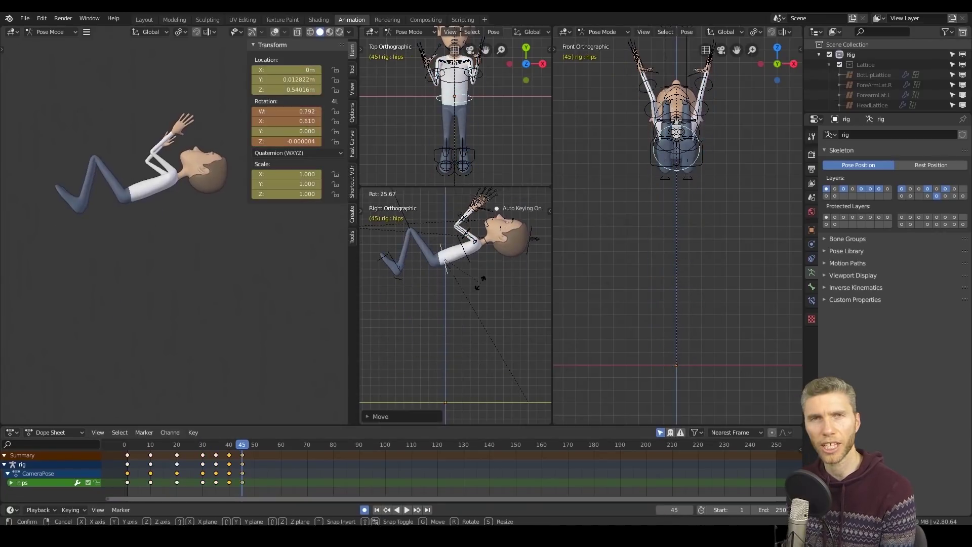
pyautogui.press('r')
pyautogui.press('r')
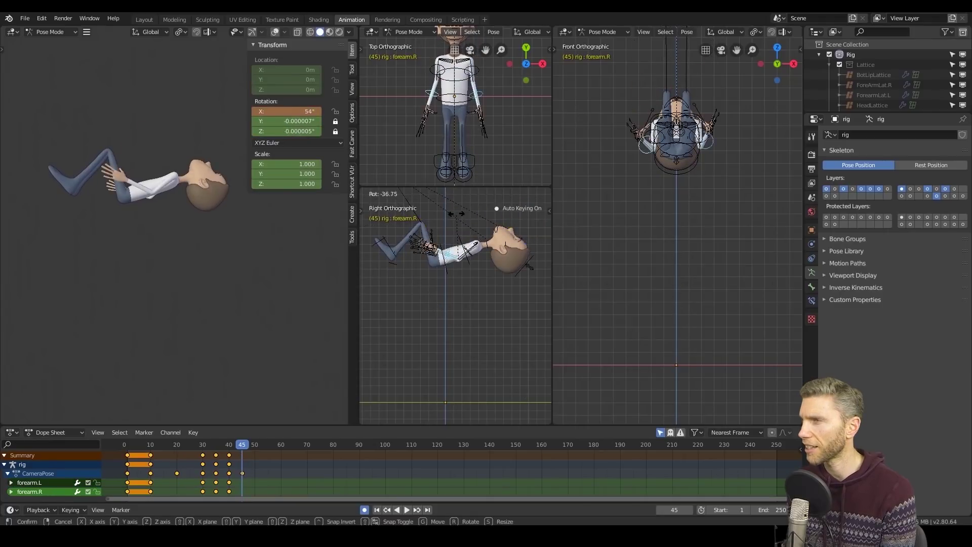
pyautogui.click(245, 443)
# - Raise the body along the Z axis at frame 45
pyautogui.press('g')
pyautogui.press('z')
pyautogui.click(467, 281)
# - At frame 50, rotate the hips further backward so the torso tips upside down
pyautogui.moveTo(197, 447); pyautogui.dragTo(250, 449)
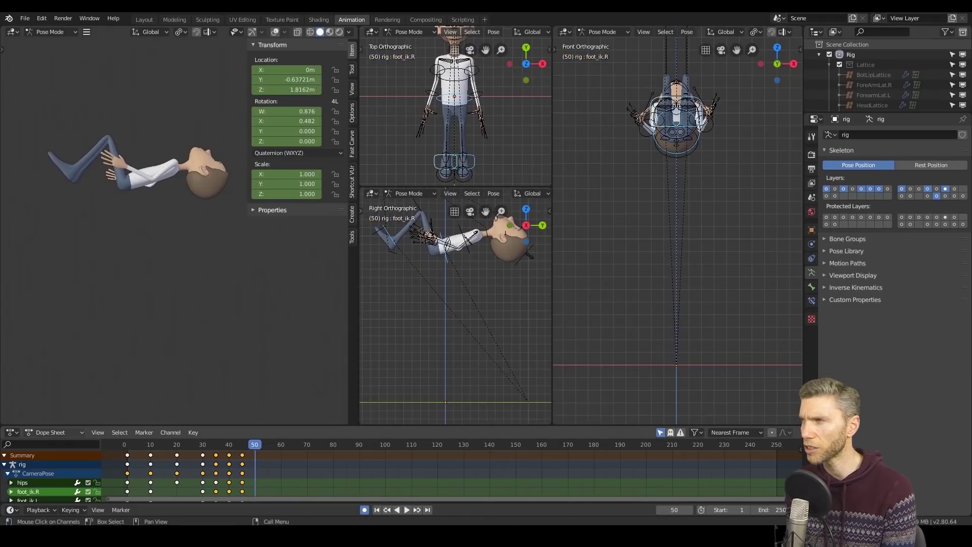
pyautogui.press('r')
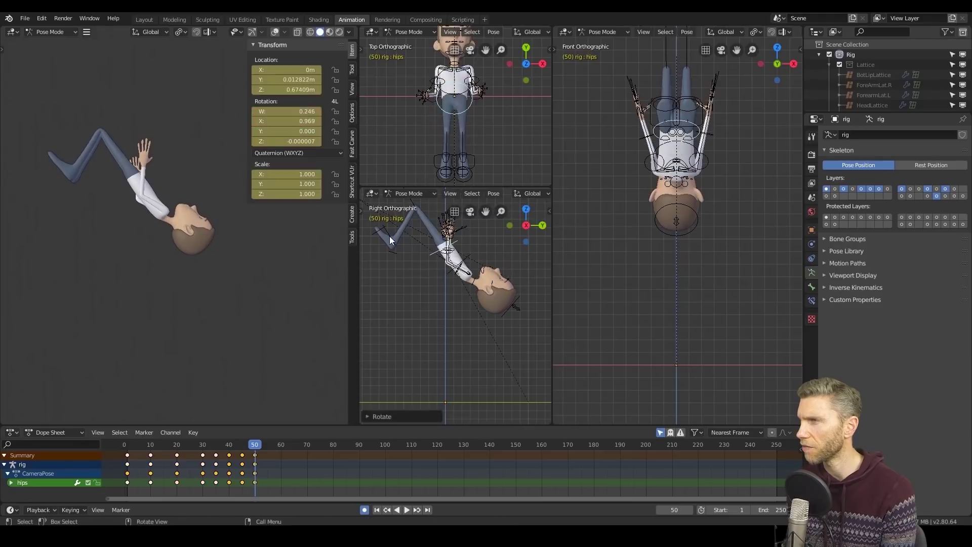
pyautogui.click(430, 211)
pyautogui.click(518, 342)
pyautogui.press('r')
pyautogui.click(481, 378)
# - Move both feet above the upside-down torso at frame 50 to tuck the legs
pyautogui.moveTo(431, 214); pyautogui.dragTo(469, 243)
pyautogui.press('g')
pyautogui.click(451, 243)
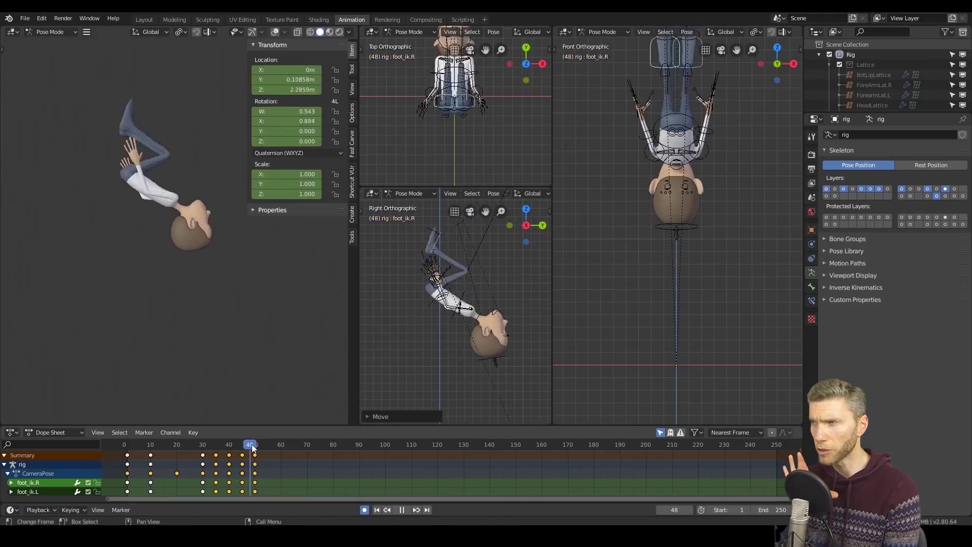
# - At frame 55, swing both feet over to the far side of the body and rotate them
pyautogui.moveTo(251, 445)
pyautogui.mouseDown()
pyautogui.moveTo(223, 445)
pyautogui.moveTo(268, 444)
pyautogui.mouseUp()
pyautogui.click(254, 446)
pyautogui.click(462, 230)
pyautogui.press('g')
pyautogui.click(498, 289)
pyautogui.press('r')
pyautogui.click(499, 304)
# - Rotate the hips and upper body further through the flip at frame 55
pyautogui.click(428, 300)
pyautogui.press('r')
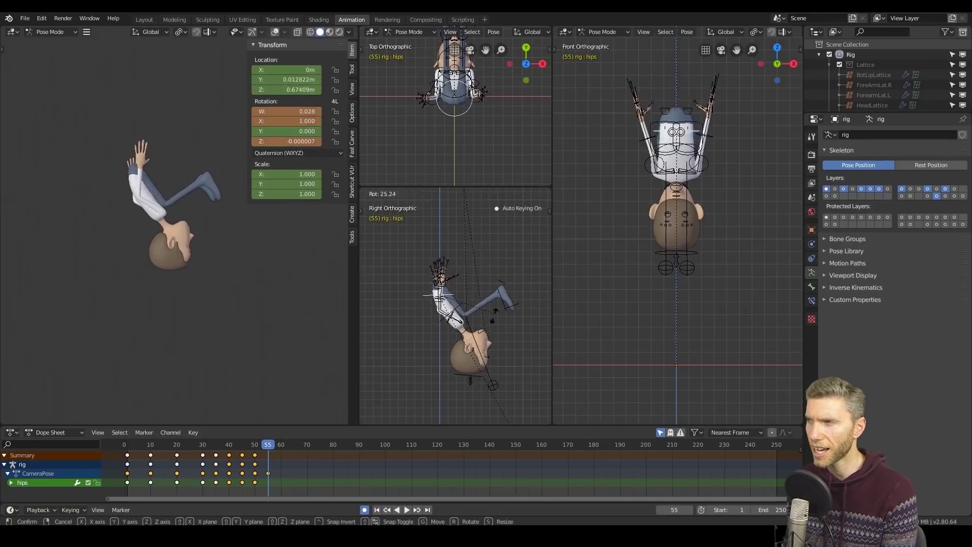
pyautogui.click(481, 344)
pyautogui.click(427, 324)
pyautogui.press('r')
pyautogui.click(411, 373)
pyautogui.click(462, 317)
pyautogui.press('a')
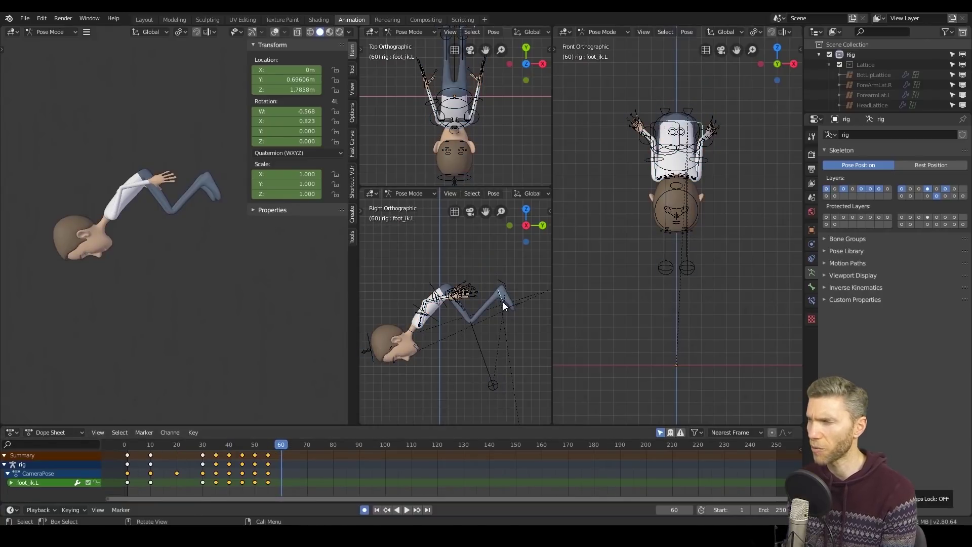
# - At frame 60, swing the feet down beneath the body and rotate the hips toward the landing
pyautogui.moveTo(503, 305); pyautogui.dragTo(483, 345)
pyautogui.press('r')
pyautogui.click(463, 380)
pyautogui.click(438, 292)
pyautogui.press('g')
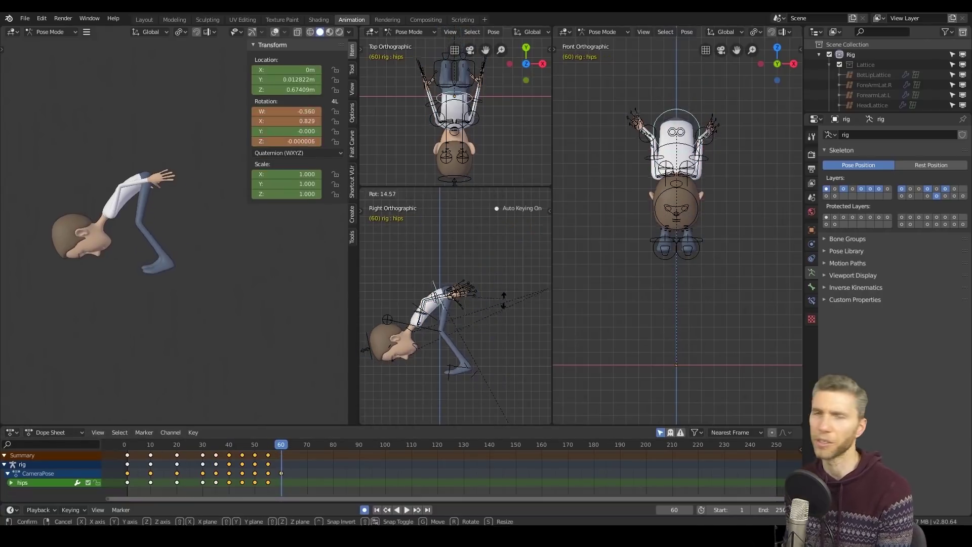
pyautogui.click(502, 301)
# - Lower the body along Z until the feet reach the ground and rotate the torso more upright at frame 60
pyautogui.keyDown('shift'); pyautogui.click(697, 239); pyautogui.keyUp('shift')
pyautogui.keyDown('shift'); pyautogui.click(655, 239); pyautogui.keyUp('shift')
pyautogui.press('g')
pyautogui.press('z')
pyautogui.click(733, 356)
pyautogui.click(438, 362)
pyautogui.press('r')
pyautogui.click(451, 362)
pyautogui.keyDown('shift'); pyautogui.moveTo(448, 361); pyautogui.dragTo(469, 278, button='middle'); pyautogui.keyUp('shift')
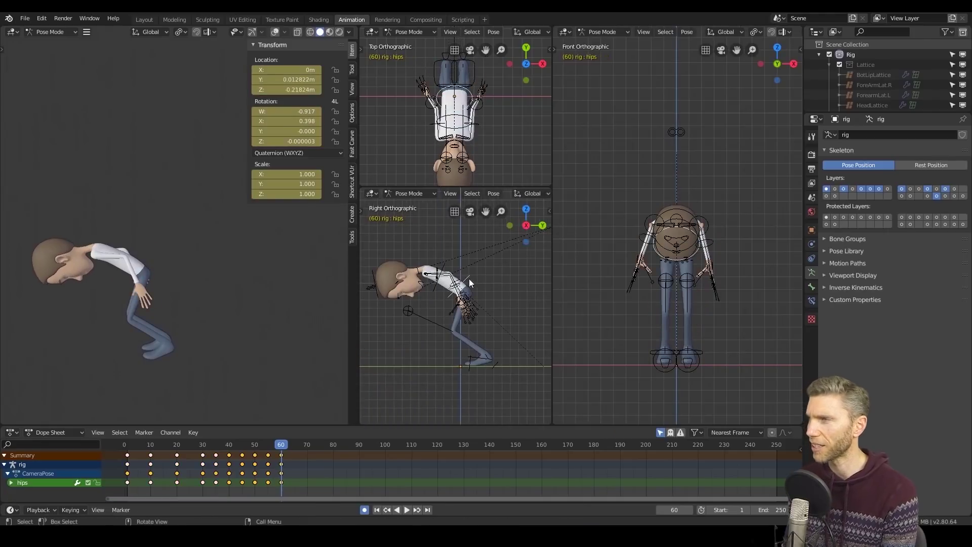
# - Shift the feet along Y and raise the hips along Z to straighten the legs at frame 60
pyautogui.moveTo(506, 342); pyautogui.dragTo(463, 378)
pyautogui.press('g')
pyautogui.press('y')
pyautogui.click(468, 278)
pyautogui.press('g')
pyautogui.press('z')
pyautogui.click(470, 261)
pyautogui.press('r')
pyautogui.click(481, 263)
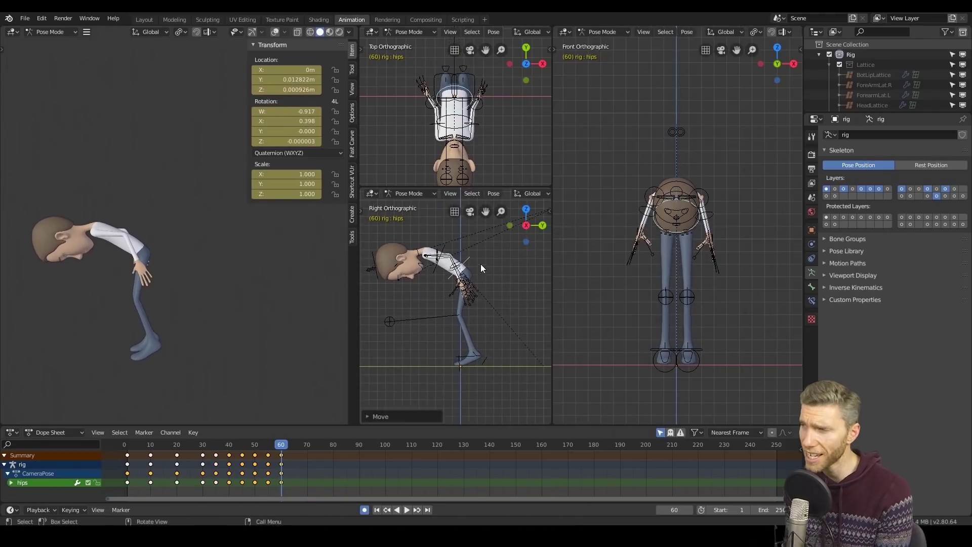
# - Adjust the landing pose at frame 60 by shifting the hips backward over the feet
pyautogui.press('r')
pyautogui.press('Down')
pyautogui.keyDown('shift'); pyautogui.moveTo(521, 212); pyautogui.dragTo(454, 270, button='middle'); pyautogui.keyUp('shift')
pyautogui.click(394, 269)
pyautogui.keyDown('shift'); pyautogui.click(700, 125); pyautogui.keyUp('shift')
pyautogui.keyDown('shift'); pyautogui.click(653, 125); pyautogui.keyUp('shift')
pyautogui.press('g')
pyautogui.click(440, 294)
pyautogui.moveTo(268, 445); pyautogui.dragTo(283, 452)
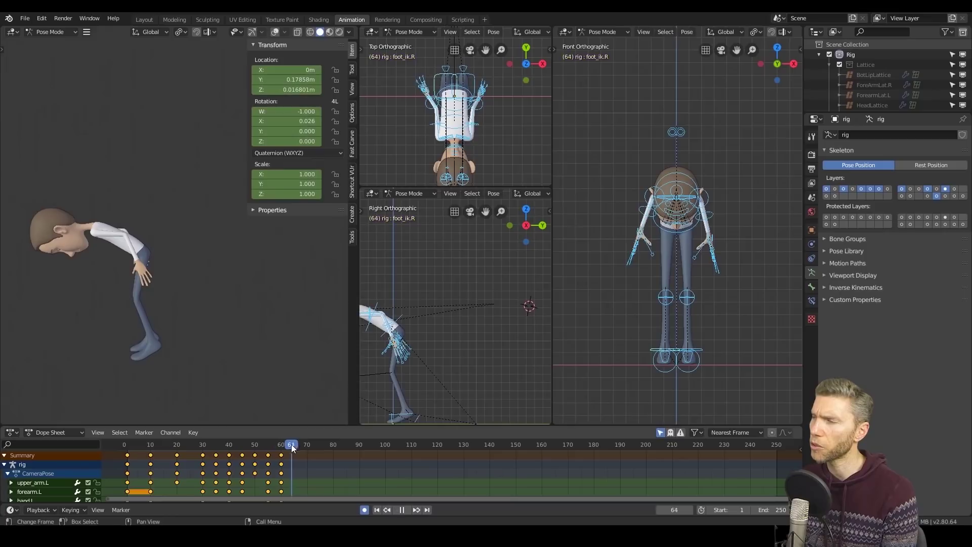
pyautogui.hotkey('ctrl', 'z')
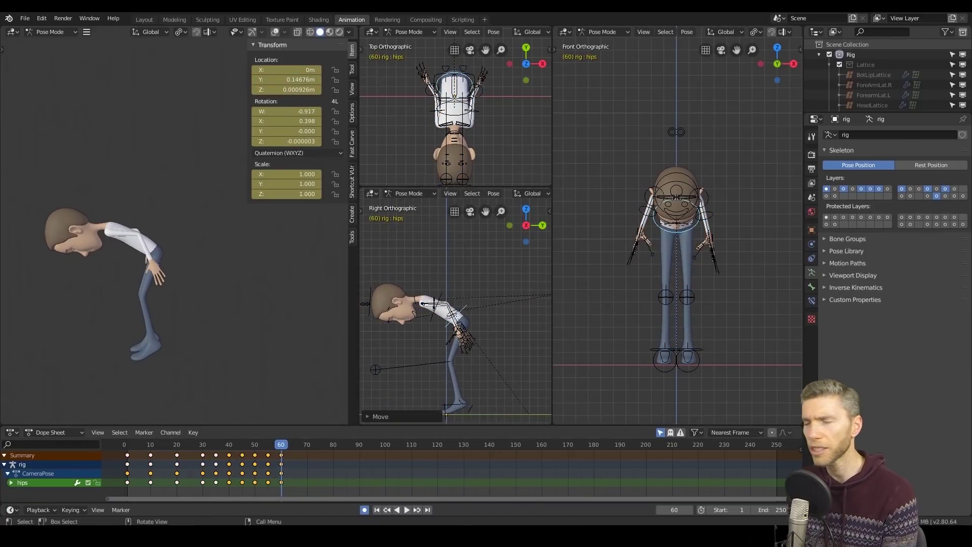
# - At frame 65, lower the hips and rotate the upper body slightly more upright
pyautogui.click(294, 445)
pyautogui.press('g')
pyautogui.click(470, 319)
pyautogui.click(438, 304)
pyautogui.press('r')
# - Rotate both feet flat on the ground and sink the hips back and down at frame 65
pyautogui.click(470, 407)
pyautogui.keyDown('shift'); pyautogui.click(470, 407); pyautogui.keyUp('shift')
pyautogui.press('r')
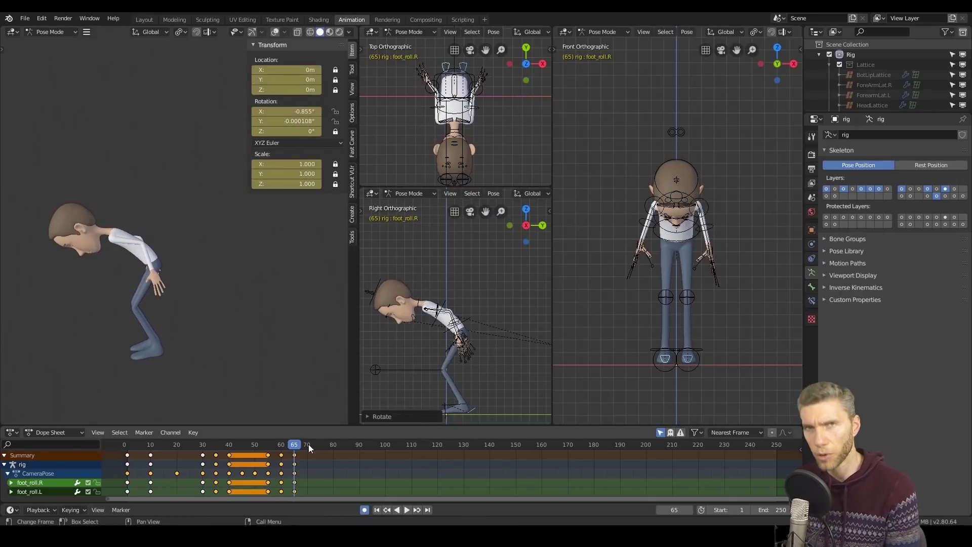
pyautogui.moveTo(308, 444); pyautogui.dragTo(292, 449)
pyautogui.click(470, 318)
pyautogui.press('g')
pyautogui.click(453, 350)
# - Rotate the hips, torso and head upright for the recovery pose at frame 75
pyautogui.click(307, 445)
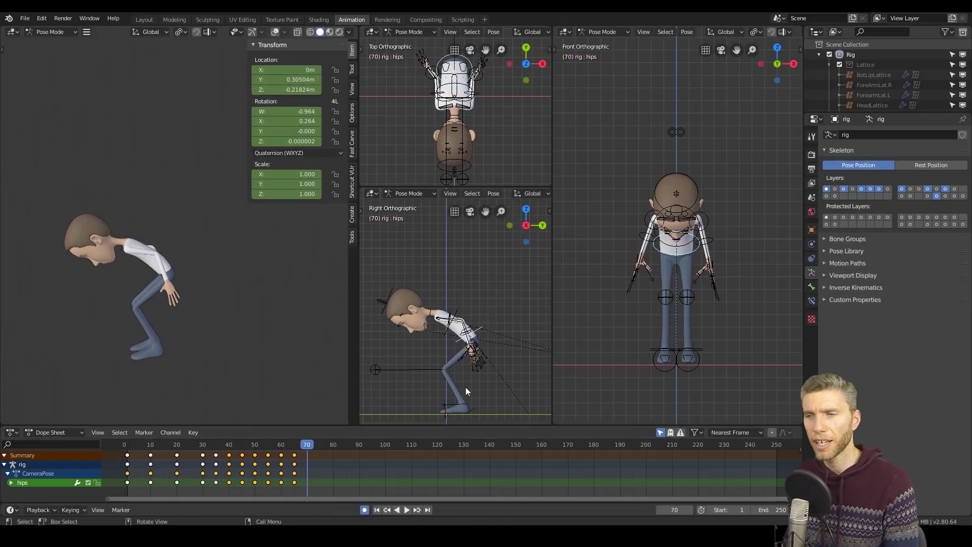
pyautogui.press('r')
pyautogui.click(458, 314)
pyautogui.press('r')
pyautogui.click(420, 260)
pyautogui.press('r')
pyautogui.click(474, 333)
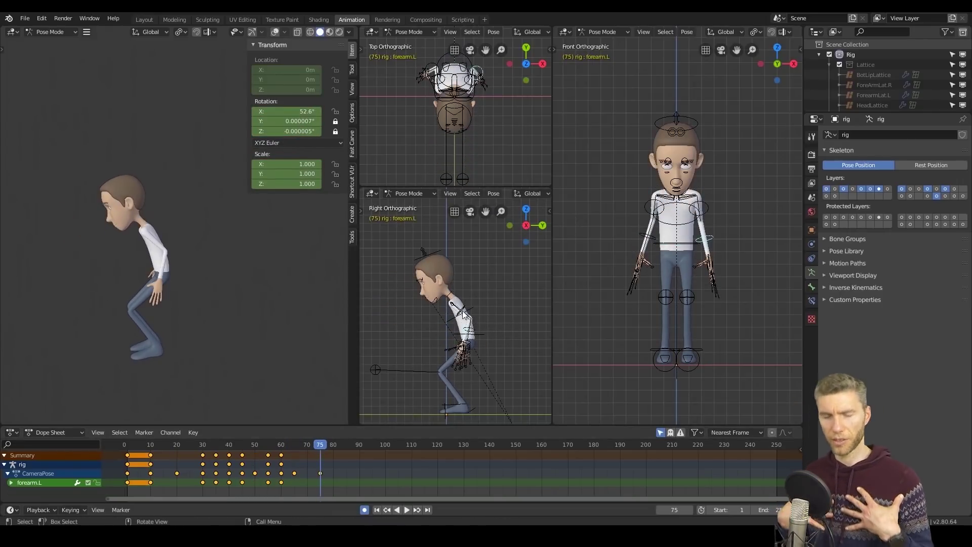
# - Swing one arm forward and the other backward and adjust the hips' position at frame 75
pyautogui.click(491, 322)
pyautogui.press('r')
pyautogui.click(470, 362)
pyautogui.click(470, 335)
pyautogui.press('g')
# - At frame 85, raise the hips and move them forward over the feet
pyautogui.moveTo(319, 444)
pyautogui.mouseDown()
pyautogui.moveTo(176, 452)
pyautogui.moveTo(336, 452)
pyautogui.mouseUp()
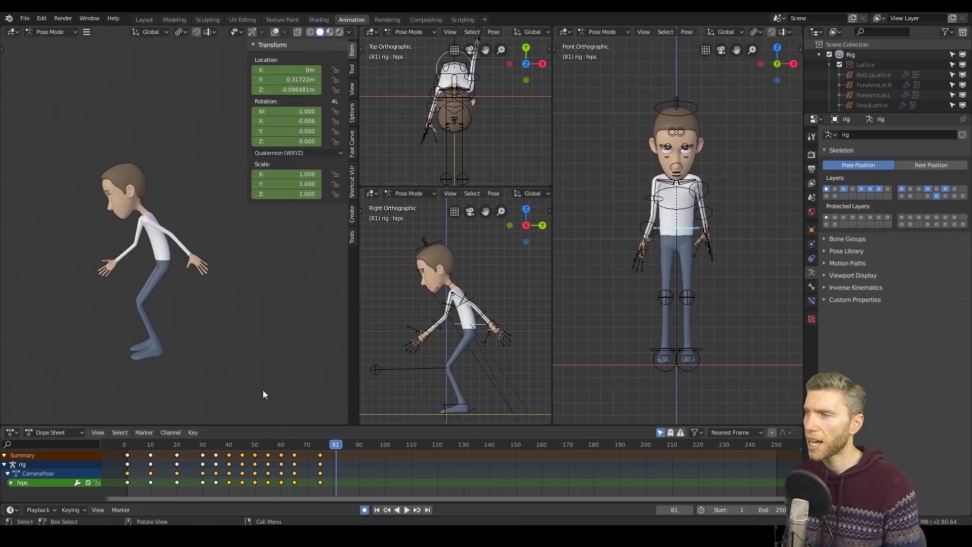
pyautogui.hotkey('ctrl', 'shift', 'z')
pyautogui.hotkey('ctrl', 'shift', 'z')
pyautogui.click(483, 403)
pyautogui.click(478, 317)
pyautogui.press('g')
# - Step the left foot forward and rotate its roll control at frame 85
pyautogui.click(460, 406)
pyautogui.click(451, 405)
pyautogui.press('g')
pyautogui.click(462, 407)
pyautogui.press('r')
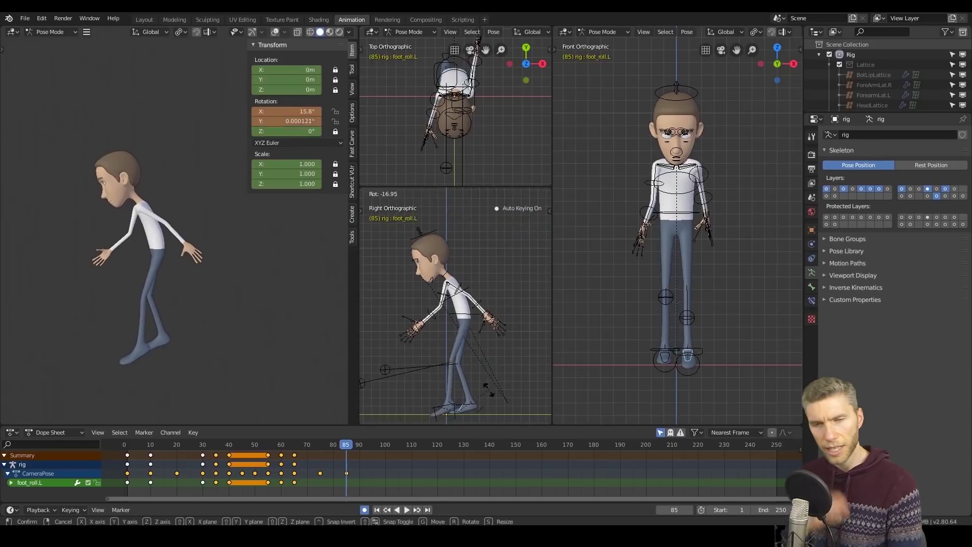
pyautogui.hotkey('ctrl', 'shift', 'z')
pyautogui.hotkey('ctrl', 'shift', 'z')
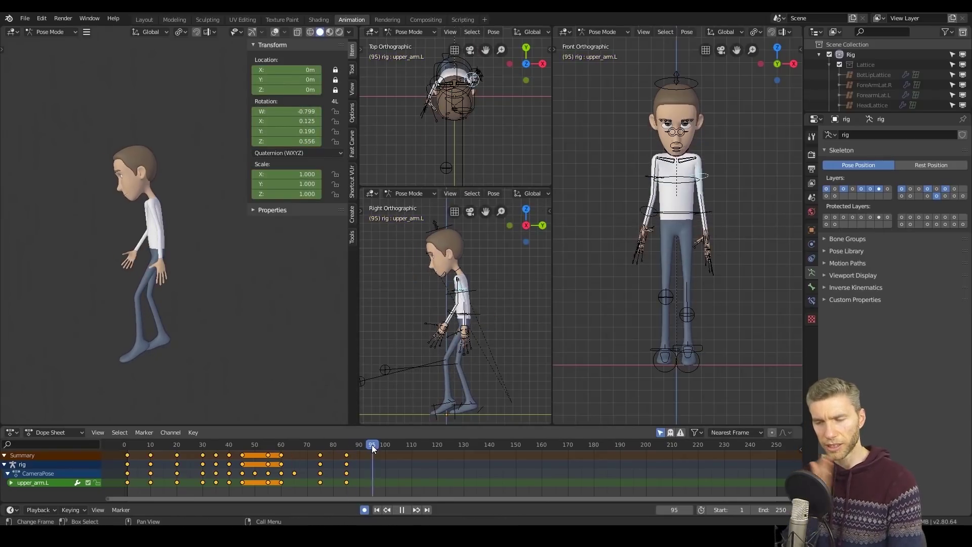
# - Shift all keyframes 9 frames forward along the timeline so the original first pose falls on frame 10
pyautogui.moveTo(372, 449); pyautogui.dragTo(128, 452)
pyautogui.press('a')
pyautogui.press('g')
pyautogui.click(205, 460)
pyautogui.moveTo(202, 445); pyautogui.dragTo(127, 455)
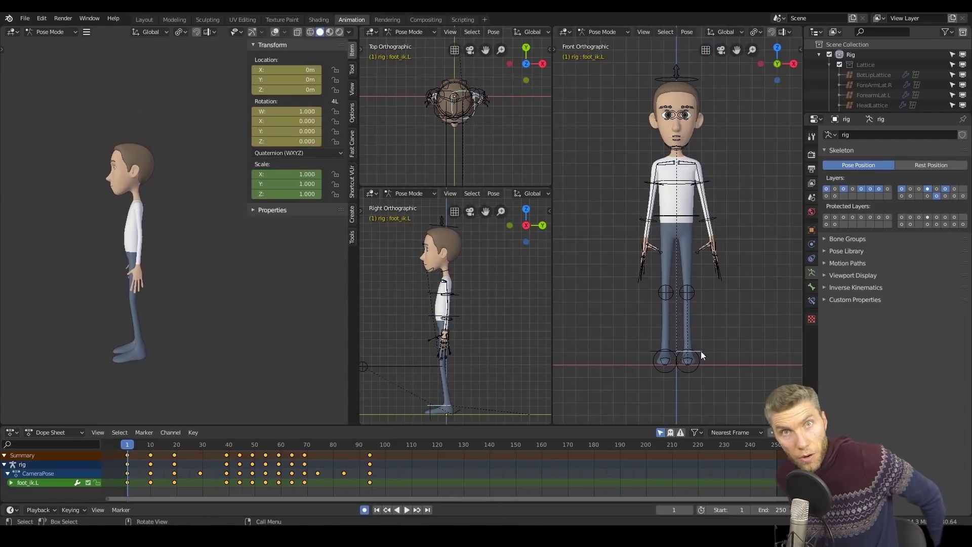
# - At frame 105, bring the feet closer together and rotate the right foot
pyautogui.moveTo(127, 444); pyautogui.dragTo(371, 444)
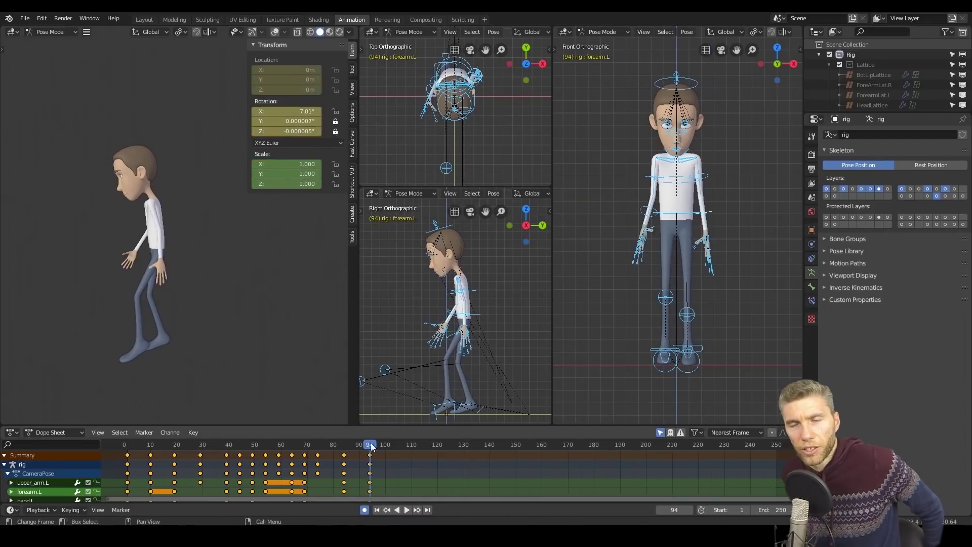
pyautogui.click(468, 405)
pyautogui.press('r')
pyautogui.click(477, 406)
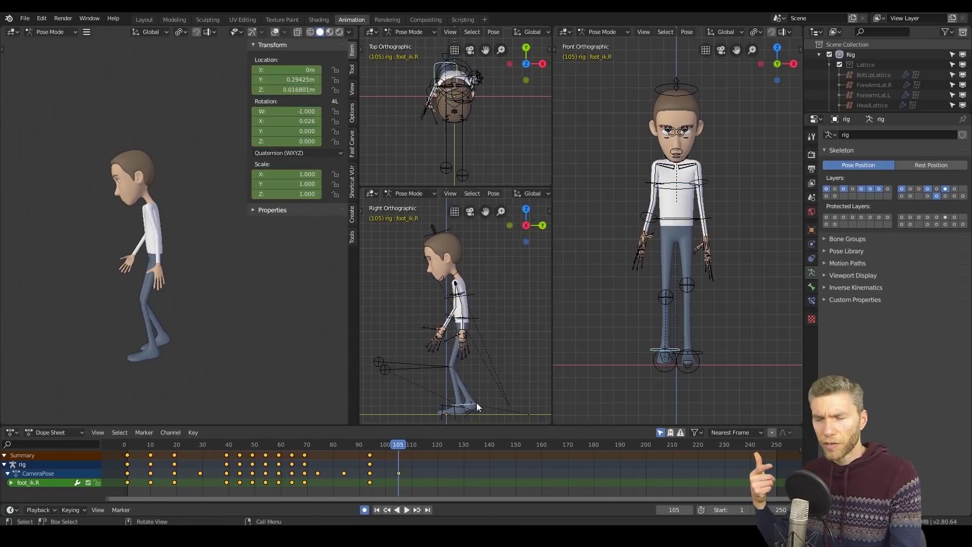
pyautogui.click(664, 358)
pyautogui.press('r')
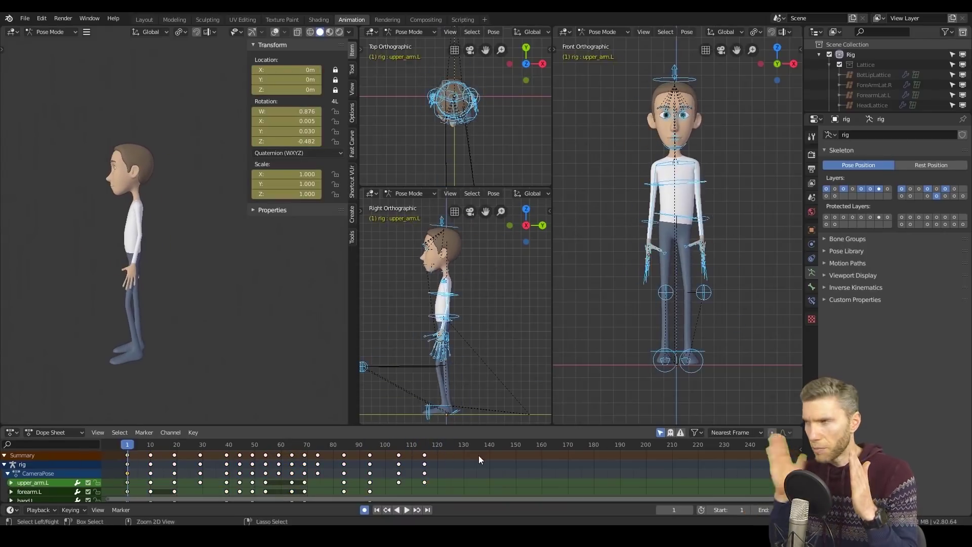
# - Delete the keyframes at frame 115 and play back the animation to review the motion
pyautogui.moveTo(424, 445); pyautogui.dragTo(398, 445)
pyautogui.press('a')
pyautogui.click(424, 455)
pyautogui.press('space')
pyautogui.moveTo(318, 448); pyautogui.dragTo(201, 448)
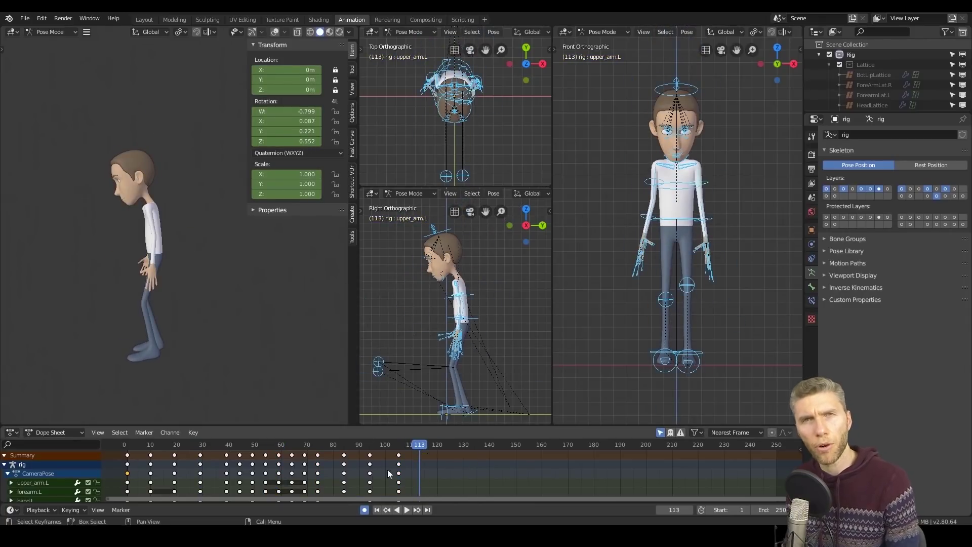
# - At frame 115, move the hips and turn the right foot about -16° around the global Z axis
pyautogui.moveTo(389, 447); pyautogui.dragTo(400, 449)
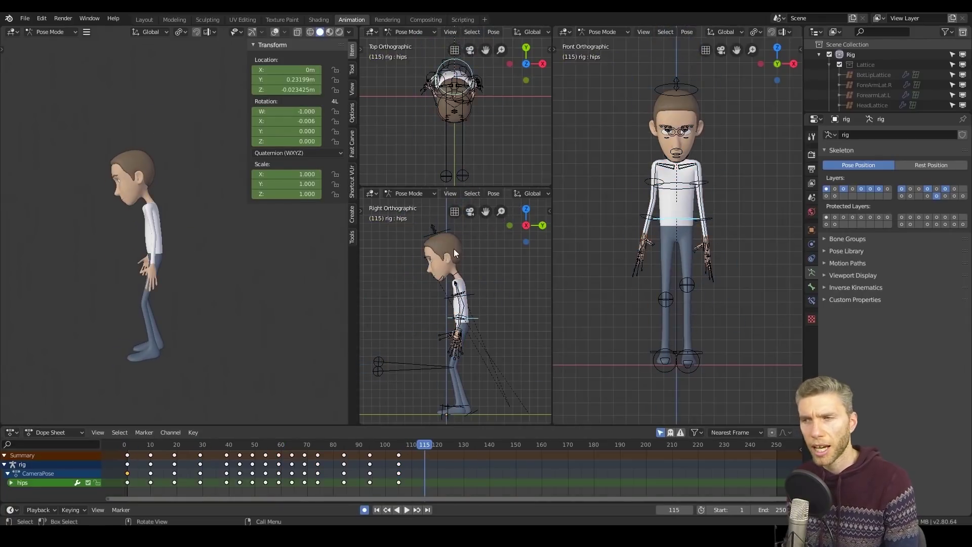
pyautogui.press('g')
pyautogui.press('r')
pyautogui.click(731, 218)
pyautogui.press('g')
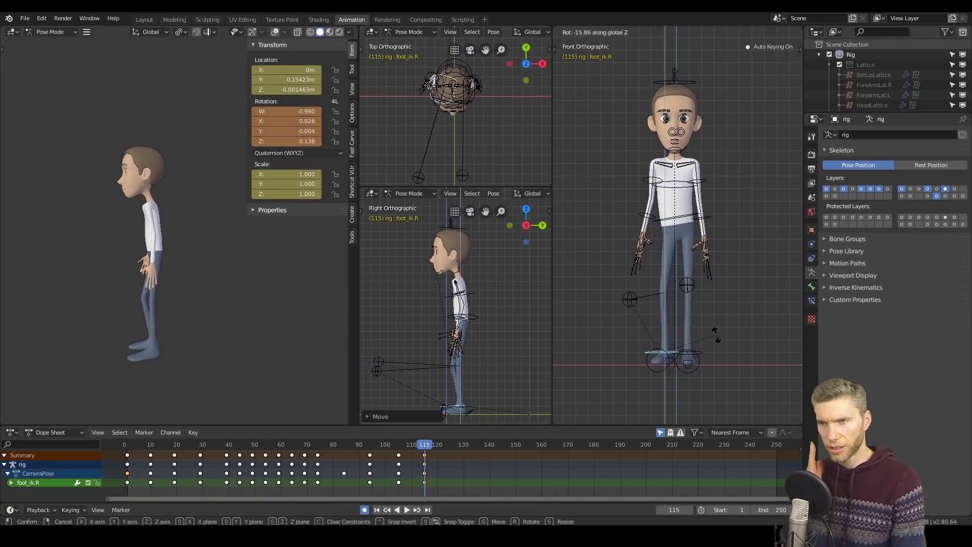
pyautogui.click(714, 330)
# - Refine the rotation and position of the hips in the standing pose at frame 115
pyautogui.press('r')
pyautogui.click(479, 316)
pyautogui.press('g')
pyautogui.click(475, 316)
# - Review the motion from the start and rotate the right upper arm at frame 19
pyautogui.moveTo(424, 448); pyautogui.dragTo(422, 449)
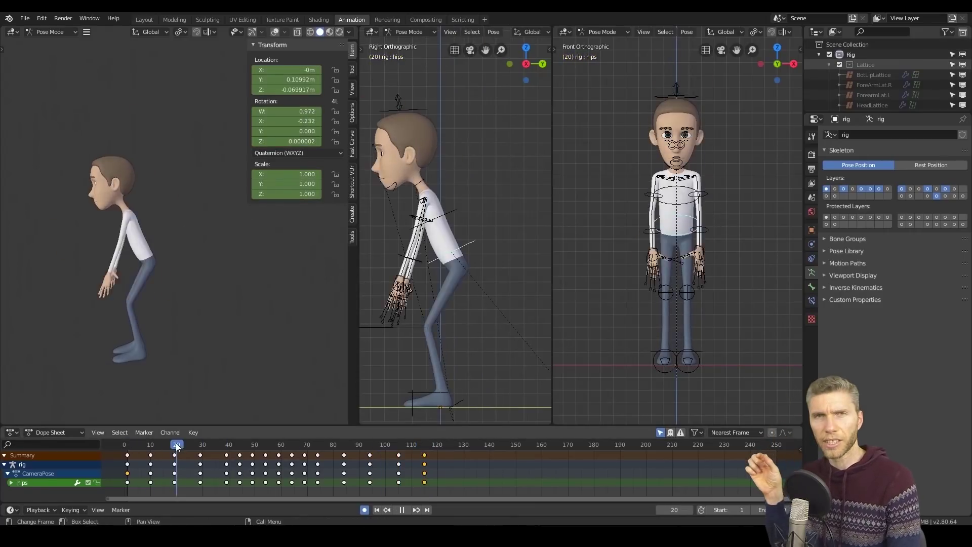
pyautogui.press('space')
pyautogui.press('r')
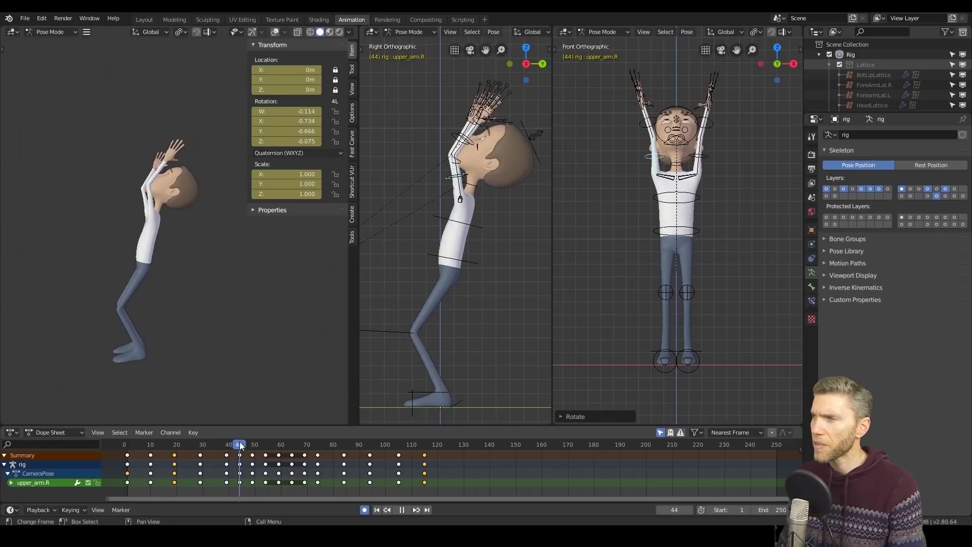
# - Split off a Graph Editor beneath the Dope Sheet and isolate the hips' Z Location curve
pyautogui.moveTo(238, 426); pyautogui.dragTo(238, 334)
pyautogui.moveTo(2, 335); pyautogui.dragTo(10, 407)
pyautogui.click(15, 414)
pyautogui.click(167, 400)
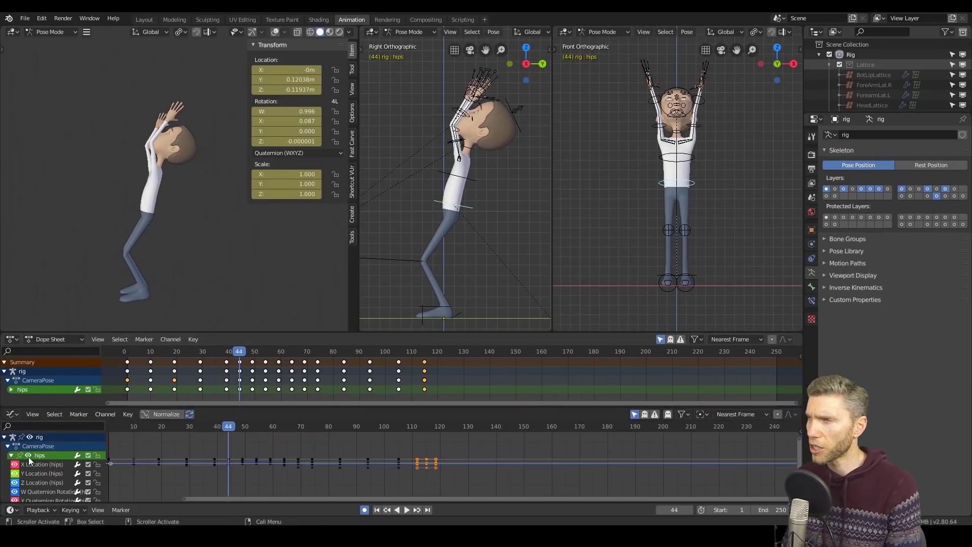
pyautogui.click(43, 482)
pyautogui.hotkey('shift', 'h')
pyautogui.press('Home')
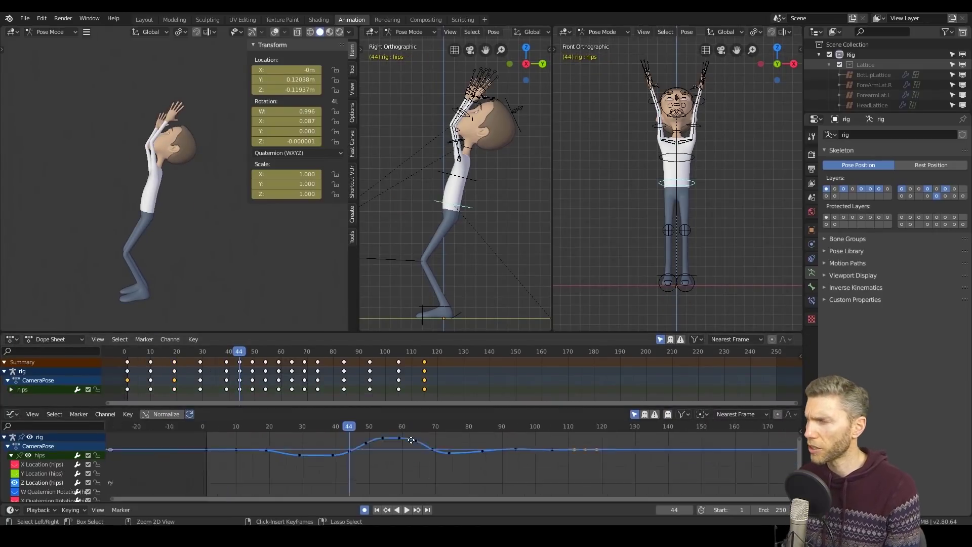
# - Raise the hips' Z Location key at frame 59 and play back the jump
pyautogui.scroll(6, 412, 441)
pyautogui.moveTo(310, 428); pyautogui.dragTo(382, 442)
pyautogui.press('space')
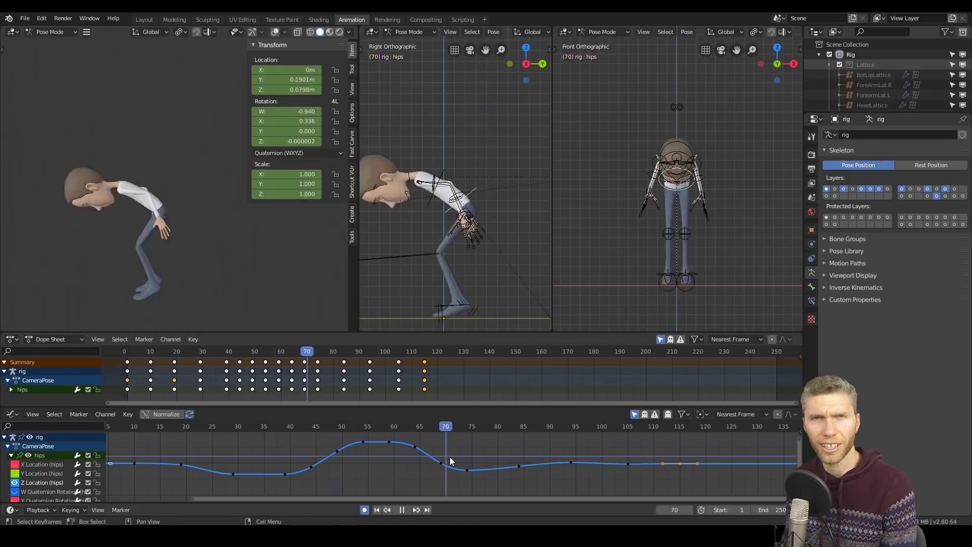
pyautogui.moveTo(450, 458); pyautogui.dragTo(362, 473)
pyautogui.click(388, 439)
pyautogui.press('space')
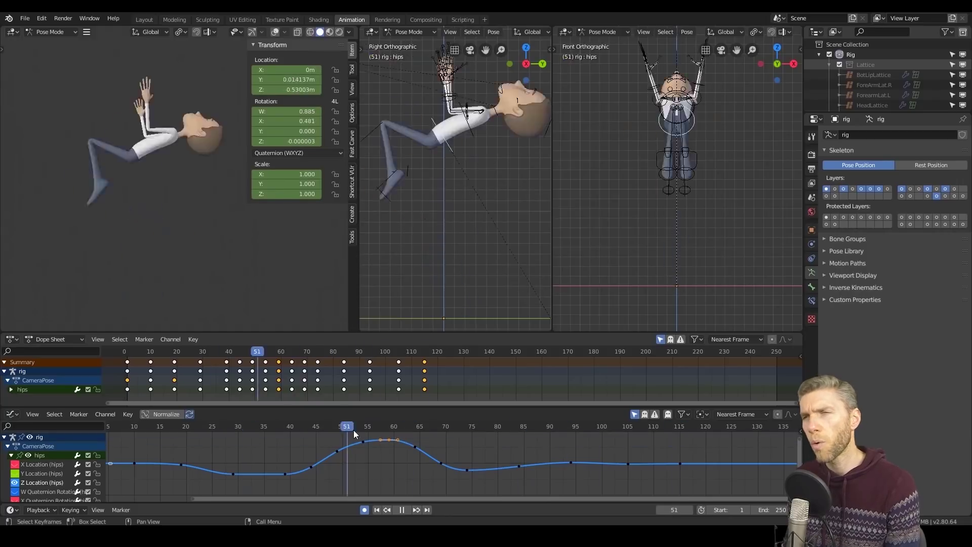
# - Isolate the hips' Y Location curve and adjust its keys at frames 64 and 69
pyautogui.click(26, 465)
pyautogui.click(36, 473)
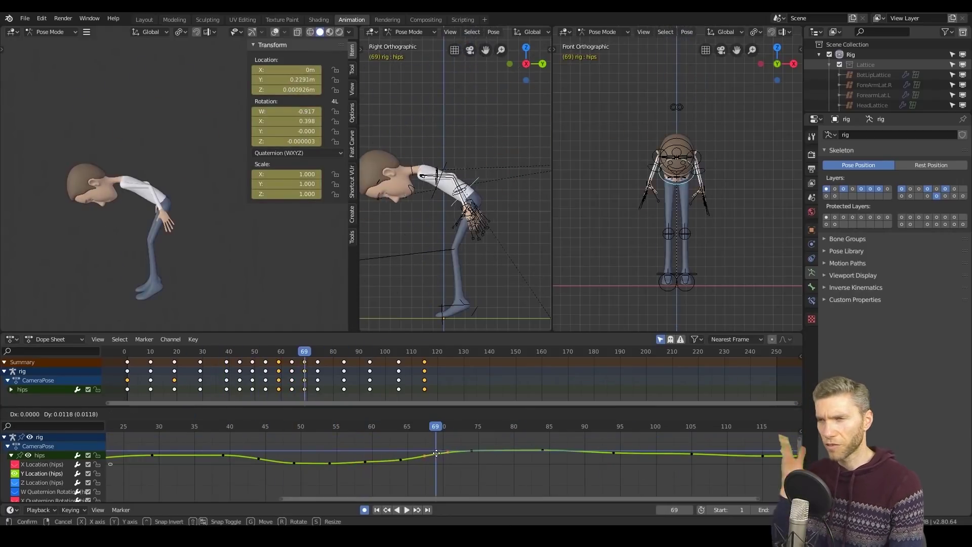
pyautogui.click(400, 459)
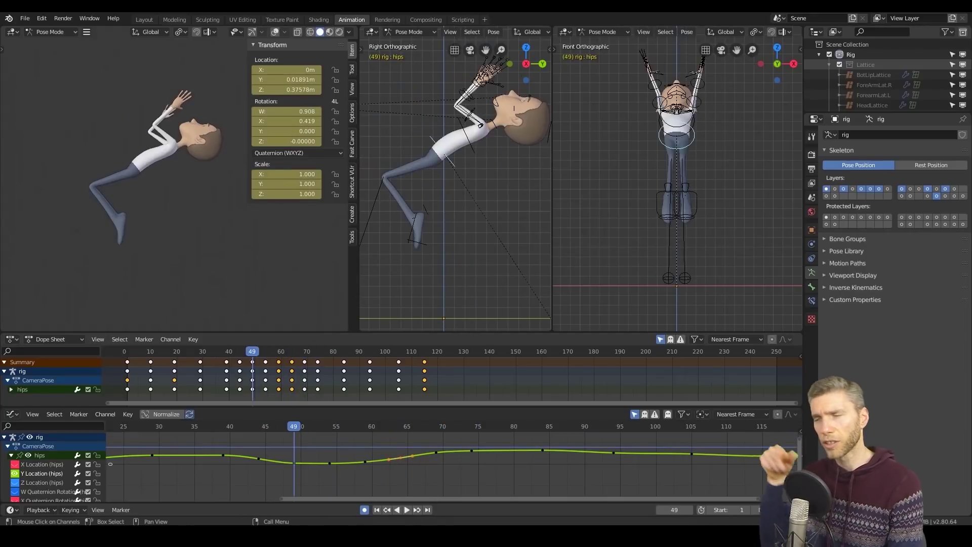
pyautogui.press('space')
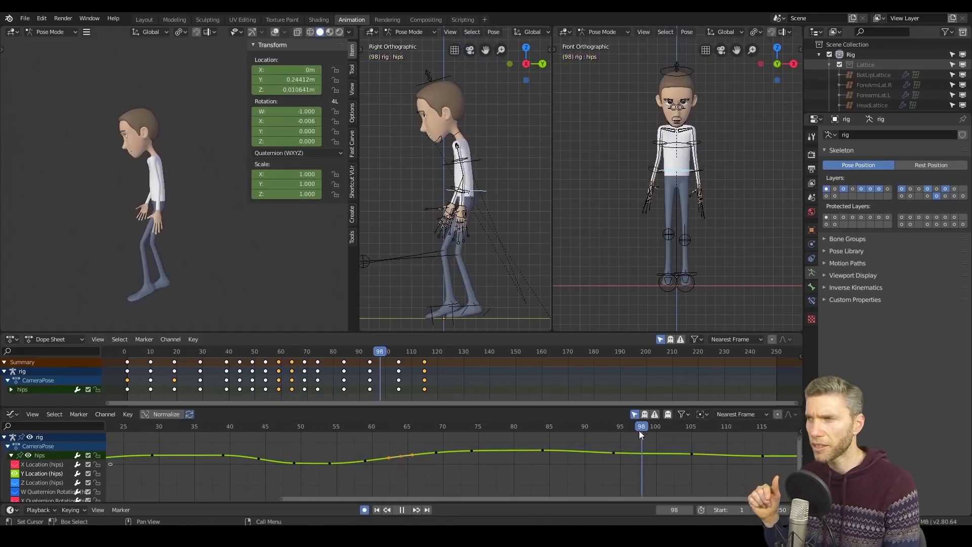
# - Rotate the head at frames 105 and 115, and raise the hips' Z Location key at frame 44
pyautogui.click(447, 77)
pyautogui.moveTo(639, 430); pyautogui.dragTo(469, 445)
pyautogui.press('r')
pyautogui.click(490, 110)
pyautogui.press('r')
pyautogui.click(494, 106)
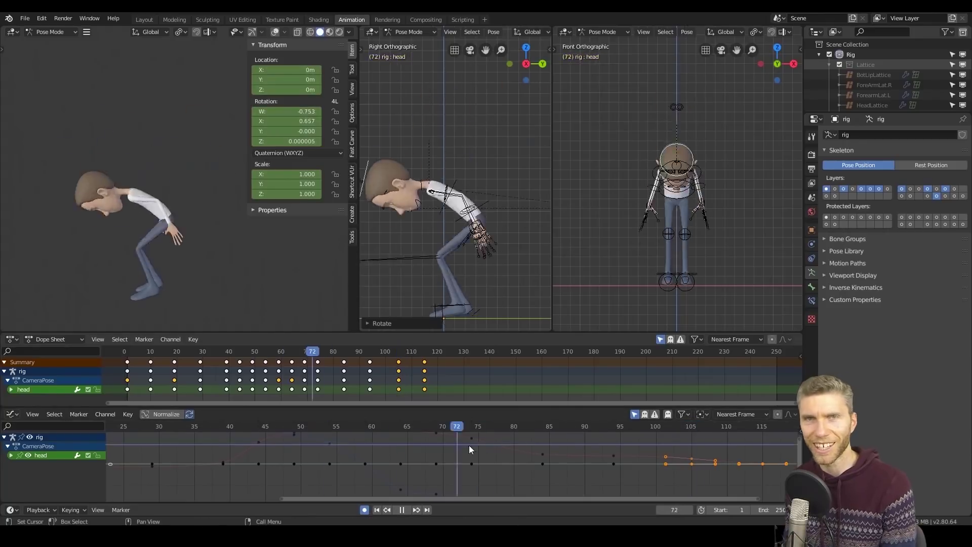
pyautogui.click(259, 469)
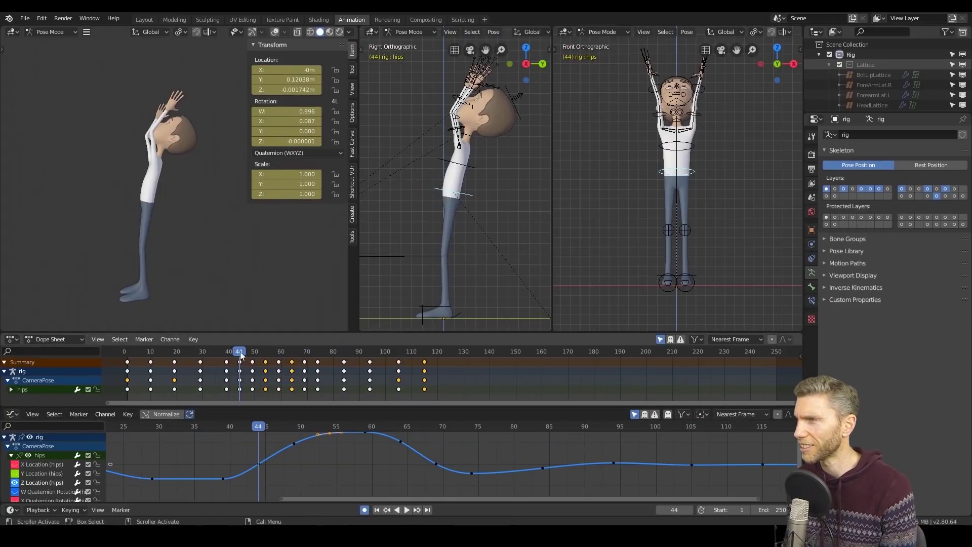
# - Compress all keyframes after frame 39 in time so the last pose falls on frame 77
pyautogui.press('a')
pyautogui.scroll(2, 317, 362)
pyautogui.press('s')
pyautogui.click(391, 373)
pyautogui.press('space')
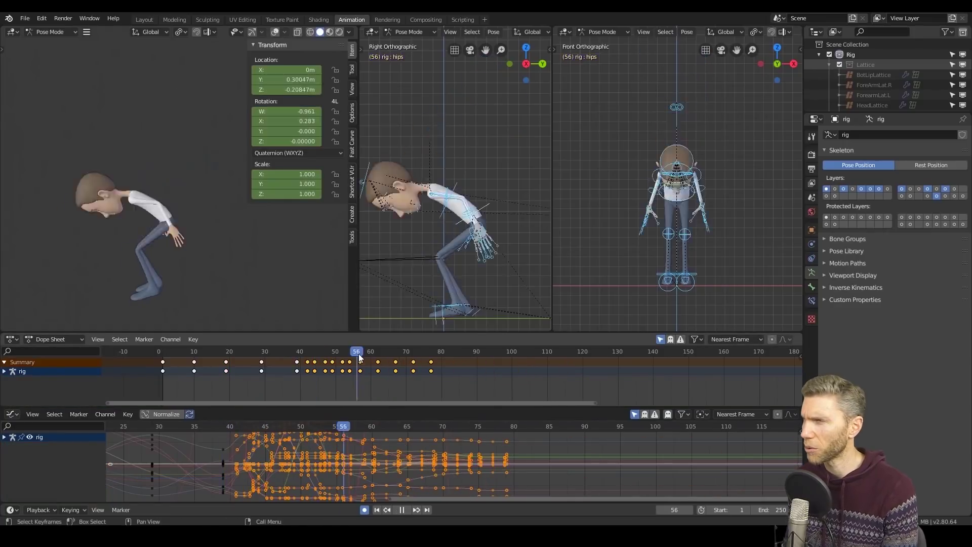
# - Move the last keyframe to frame 80 and the one before it to frame 73
pyautogui.moveTo(431, 362); pyautogui.dragTo(442, 363)
pyautogui.click(416, 363)
pyautogui.scroll(8, 157, 362)
pyautogui.scroll(5, 445, 456)
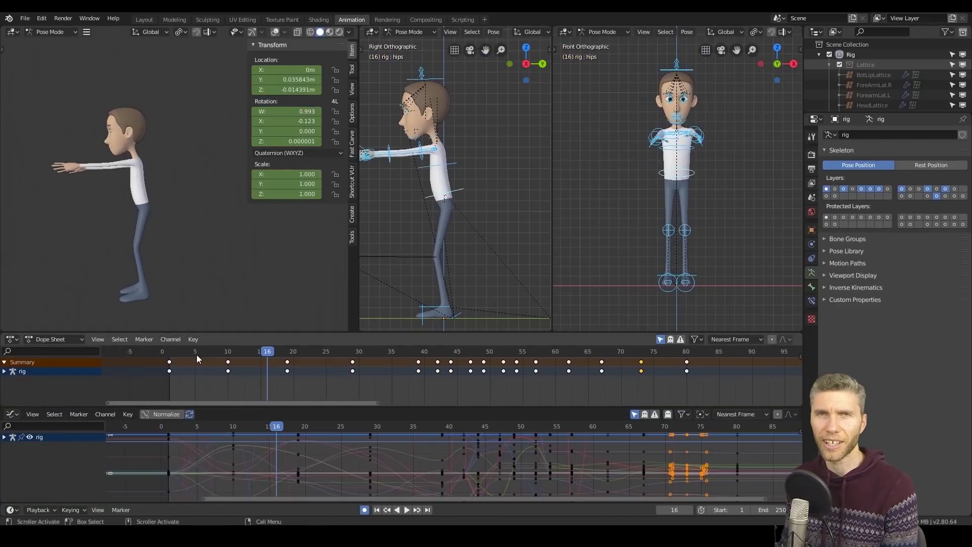
# - Set the scene's end frame to 90 in the output properties and play back the animation
pyautogui.click(812, 169)
pyautogui.moveTo(267, 354); pyautogui.dragTo(538, 363)
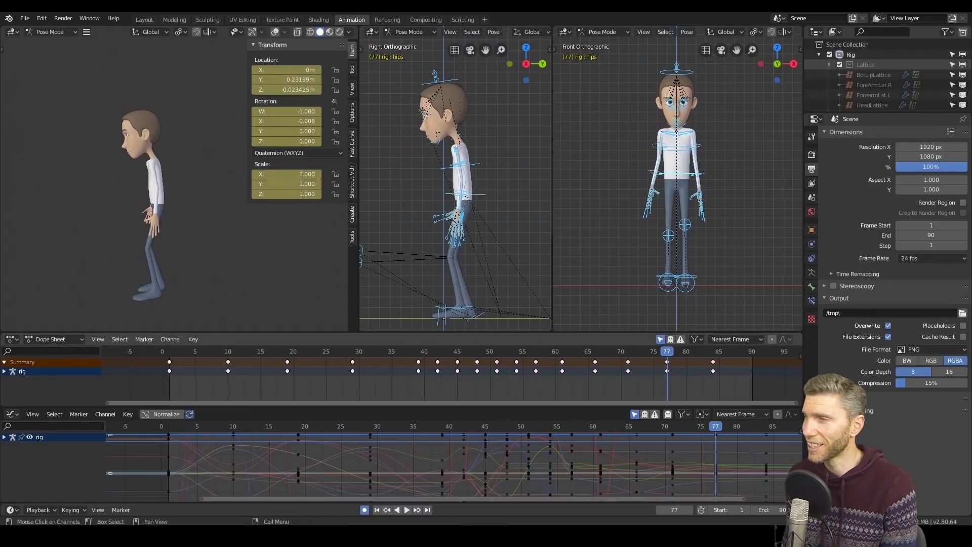
pyautogui.press('space')
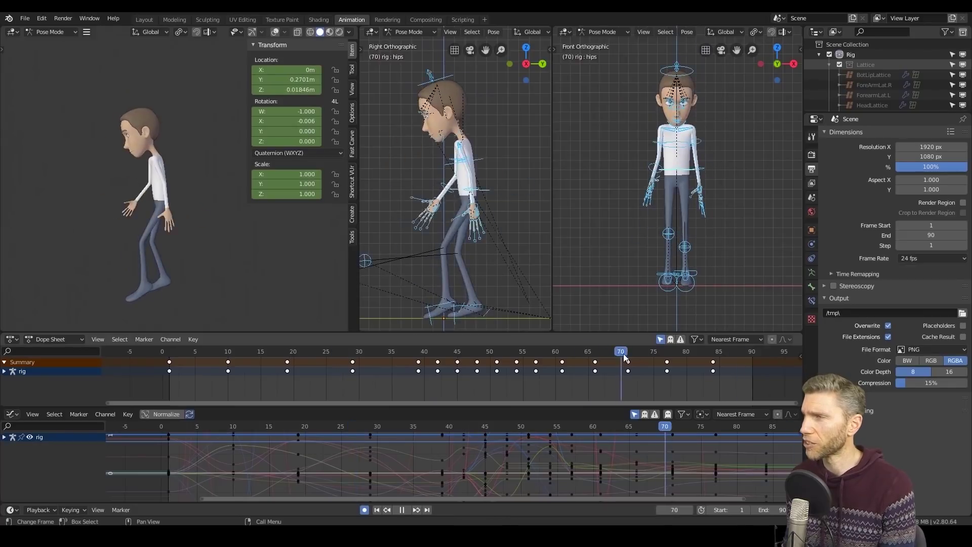
# - Scrub through the recovery poses and move the left foot at frames 66 and 77
pyautogui.moveTo(624, 358); pyautogui.dragTo(612, 356)
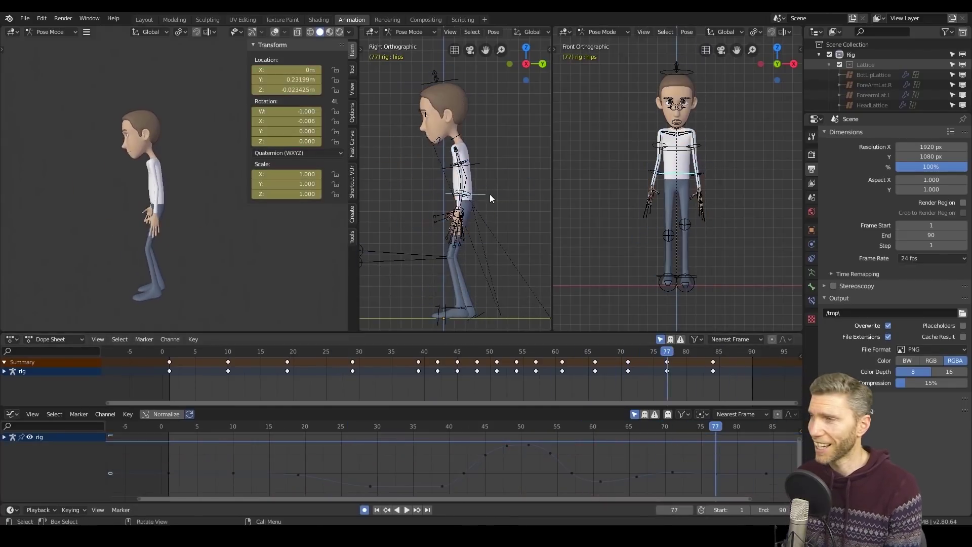
pyautogui.moveTo(666, 354)
pyautogui.mouseDown()
pyautogui.moveTo(568, 354)
pyautogui.moveTo(655, 355)
pyautogui.mouseUp()
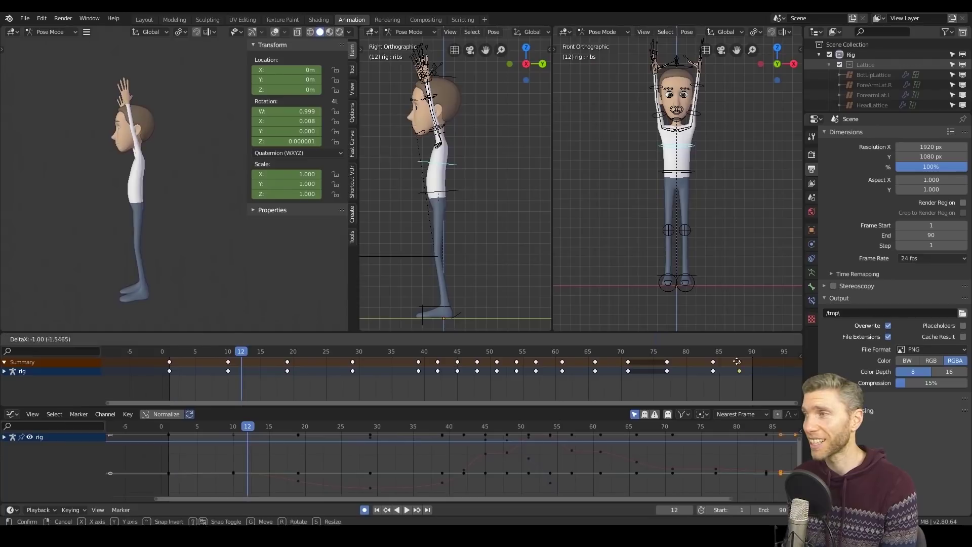
pyautogui.moveTo(642, 352); pyautogui.dragTo(618, 353)
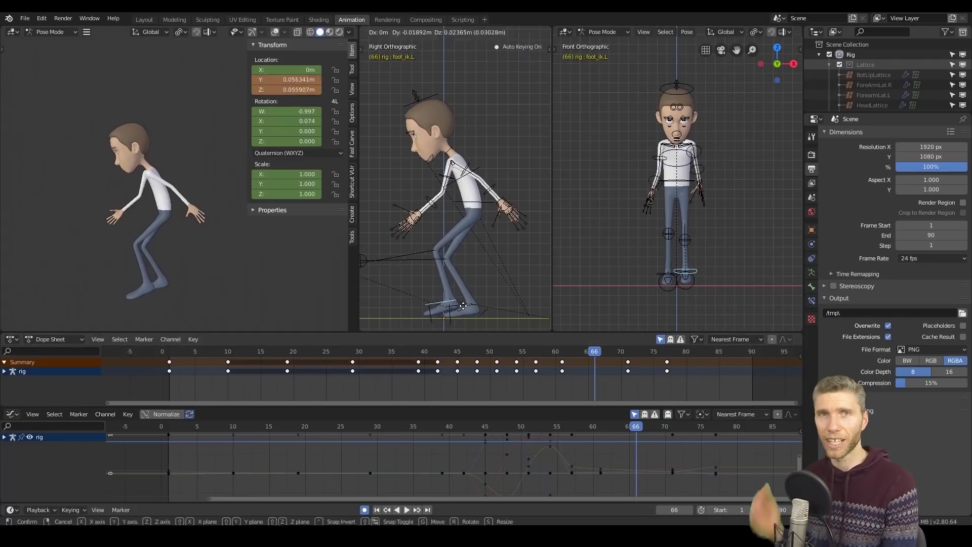
pyautogui.moveTo(597, 353); pyautogui.dragTo(634, 354)
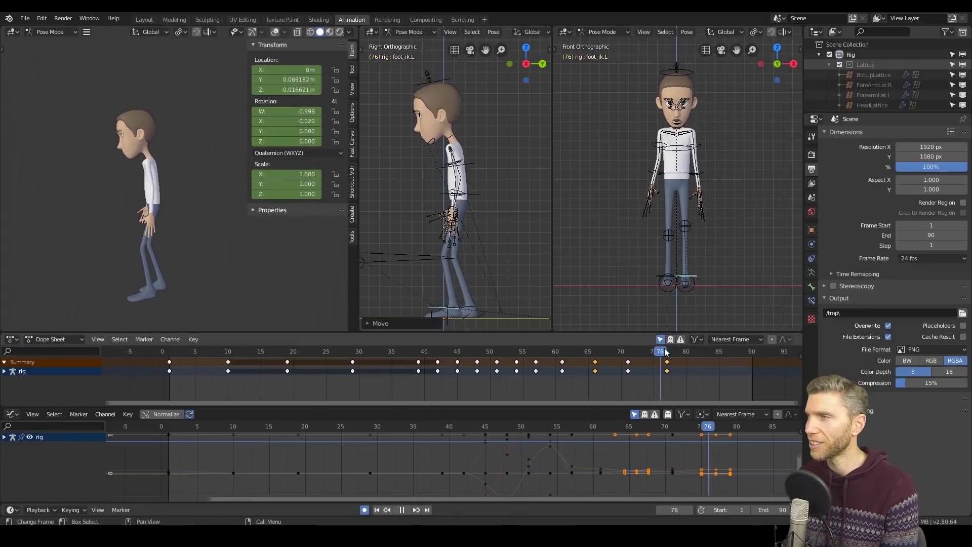
# - Rotate and move the left foot at frame 71 and play back the step
pyautogui.moveTo(666, 354); pyautogui.dragTo(608, 362)
pyautogui.moveTo(608, 353); pyautogui.dragTo(627, 353)
pyautogui.press('r')
pyautogui.click(493, 304)
pyautogui.press('g')
pyautogui.click(496, 314)
pyautogui.press('space')
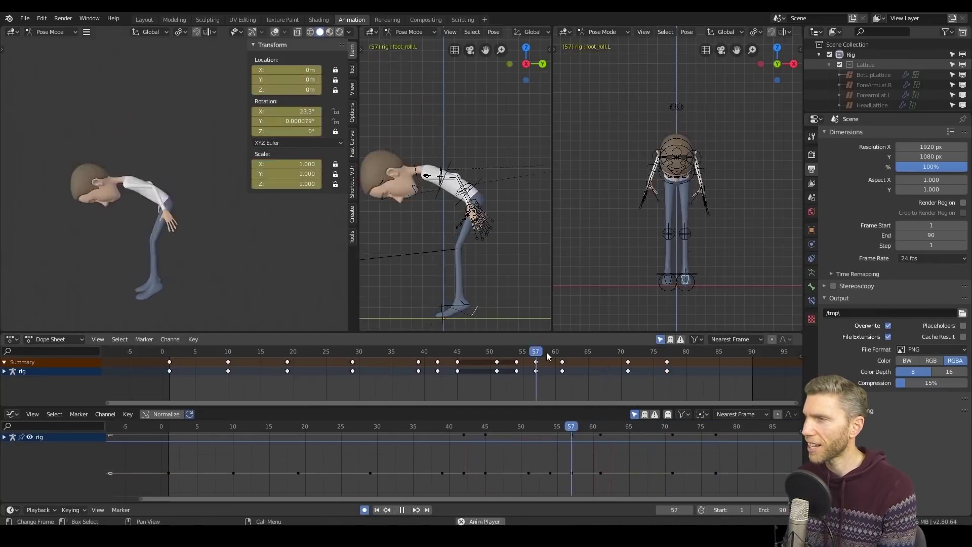
# - Place the left foot in a forward step at frames 68 and 71
pyautogui.press('space')
pyautogui.click(628, 352)
pyautogui.press('g')
pyautogui.click(506, 189)
pyautogui.click(484, 313)
pyautogui.press('g')
pyautogui.click(475, 194)
# - Duplicate the right foot's keyframe from frame 61 to frame 66 to hold the foot planted
pyautogui.press('Left')
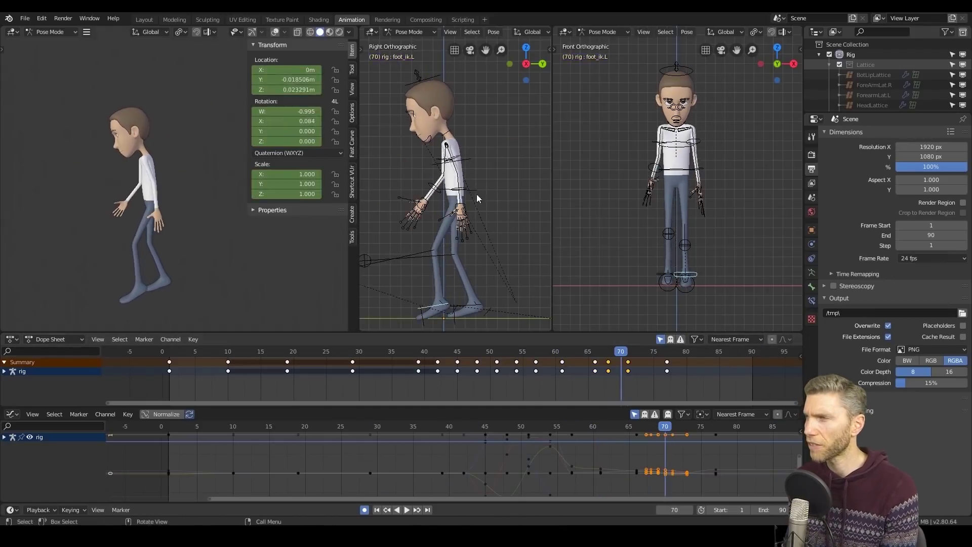
pyautogui.press('Left')
pyautogui.press('Left')
pyautogui.press('Left')
pyautogui.press('Left')
pyautogui.click(480, 190)
pyautogui.click(487, 314)
pyautogui.press('Left')
pyautogui.press('Left')
pyautogui.press('Left')
pyautogui.press('Left')
pyautogui.press('Left')
pyautogui.click(562, 362)
pyautogui.hotkey('shift', 'd')
pyautogui.click(595, 362)
# - Extend the right foot's hold to frame 68 and adjust the foot's rotation and position there
pyautogui.press('Right')
pyautogui.press('Right')
pyautogui.press('Right')
pyautogui.press('Right')
pyautogui.press('Right')
pyautogui.press('Right')
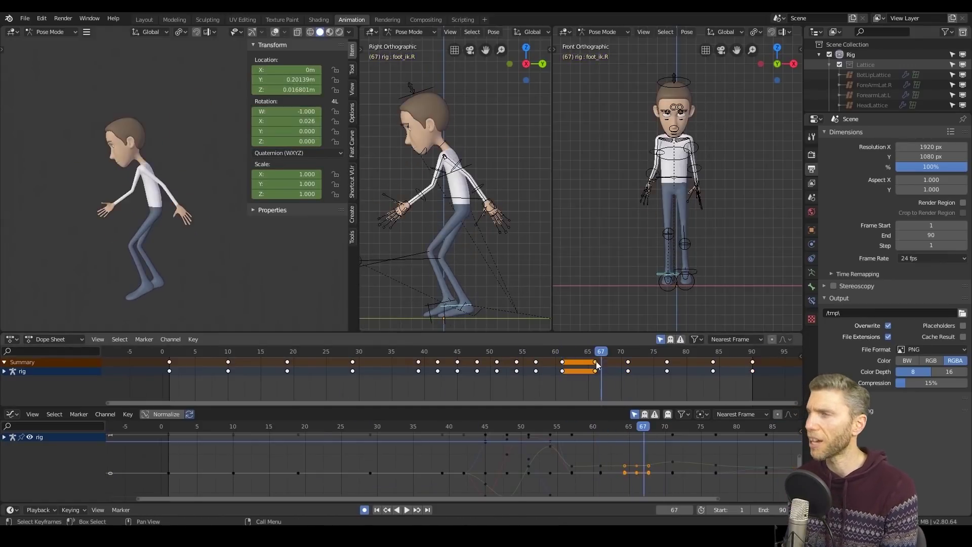
pyautogui.press('space')
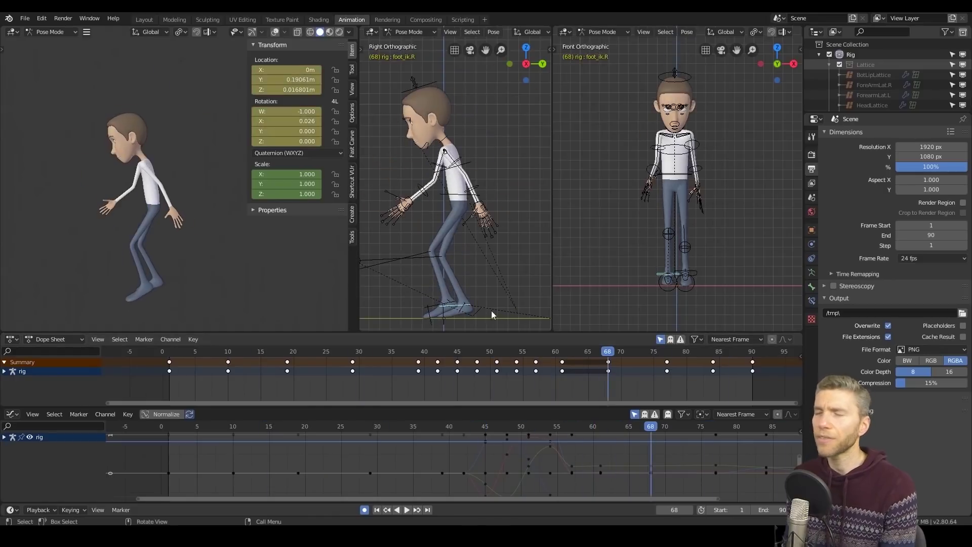
pyautogui.click(492, 314)
pyautogui.press('r')
pyautogui.click(483, 295)
pyautogui.press('g')
pyautogui.click(481, 296)
# - At frame 77, adjust the foot's rotation and the hips' position, and play back the recovery
pyautogui.moveTo(607, 351); pyautogui.dragTo(666, 353)
pyautogui.press('r')
pyautogui.click(489, 308)
pyautogui.click(474, 190)
pyautogui.press('g')
pyautogui.click(494, 191)
pyautogui.click(597, 354)
pyautogui.press('space')
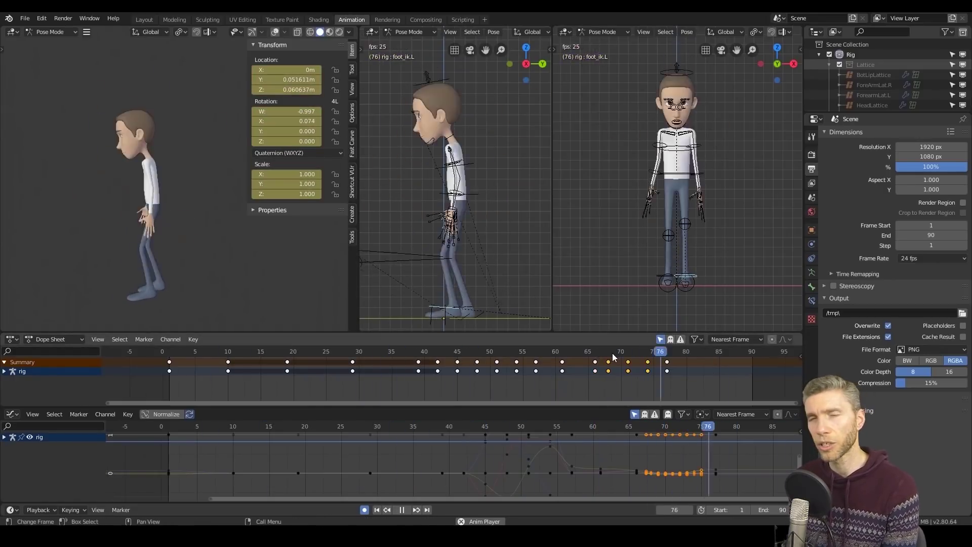
# - Spread the left foot's last three keyframes in time so they fall on frames 71, 77 and 84
pyautogui.press('space')
pyautogui.click(647, 362)
pyautogui.press('g')
pyautogui.click(653, 358)
pyautogui.press('space')
pyautogui.press('space')
pyautogui.press('s')
pyautogui.press('space')
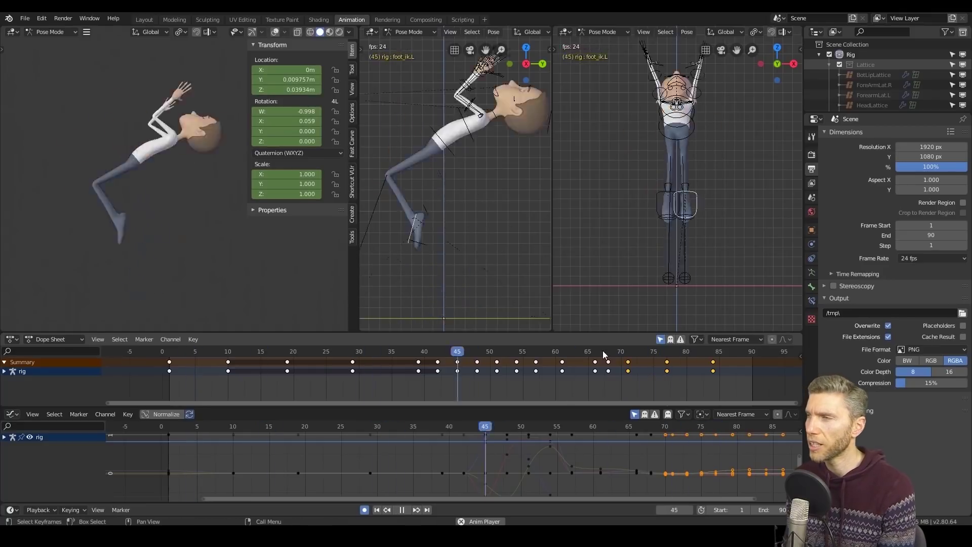
# - Shift the left foot's last three keyframes to frames 73, 79 and 86 and check the playback
pyautogui.moveTo(603, 354); pyautogui.dragTo(624, 353)
pyautogui.click(645, 362)
pyautogui.press('space')
pyautogui.press('space')
pyautogui.click(534, 362)
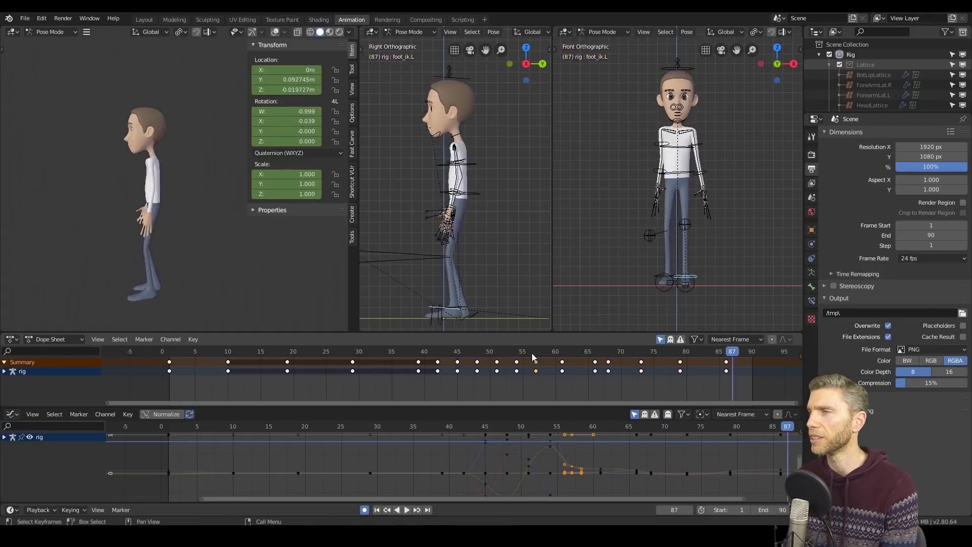
# - Move the hips at frame 73 and play back the recovery step
pyautogui.click(637, 353)
pyautogui.click(467, 192)
pyautogui.press('g')
pyautogui.click(640, 363)
pyautogui.press('space')
pyautogui.press('space')
# - Expand the hips' curves in the Graph Editor, display Y Location, and review the motion around frame 71
pyautogui.moveTo(675, 481); pyautogui.dragTo(577, 468, button='middle')
pyautogui.click(4, 436)
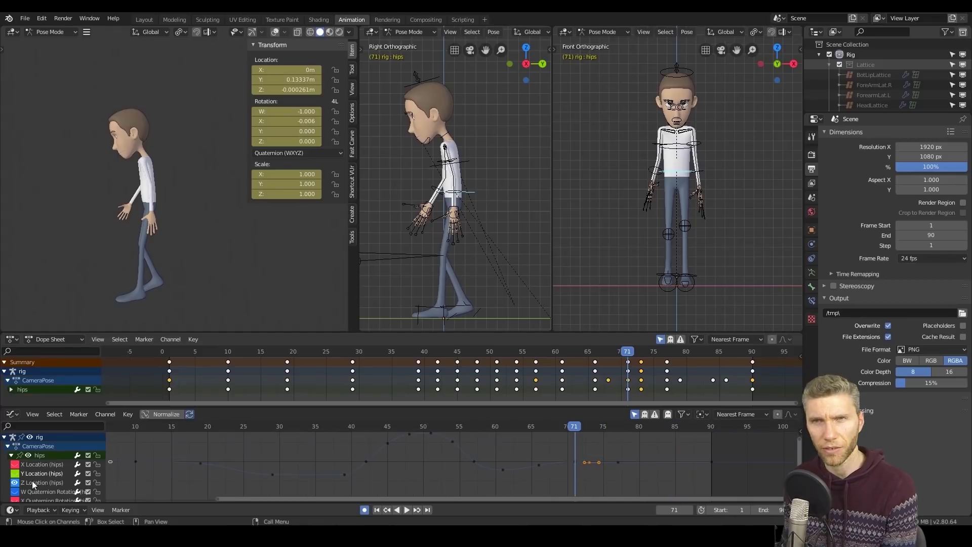
pyautogui.click(38, 474)
pyautogui.scroll(4, 673, 463)
pyautogui.click(544, 427)
pyautogui.click(628, 355)
pyautogui.press('space')
pyautogui.press('space')
pyautogui.click(635, 359)
pyautogui.moveTo(626, 355)
pyautogui.mouseDown()
pyautogui.moveTo(600, 354)
pyautogui.moveTo(628, 355)
pyautogui.mouseUp()
# - Insert a hips keyframe, level the Z Location keys between frames 71 and 77, and play back the animation
pyautogui.click(589, 460)
pyautogui.click(557, 428)
pyautogui.press('i')
pyautogui.click(557, 430)
pyautogui.click(42, 483)
pyautogui.press('g')
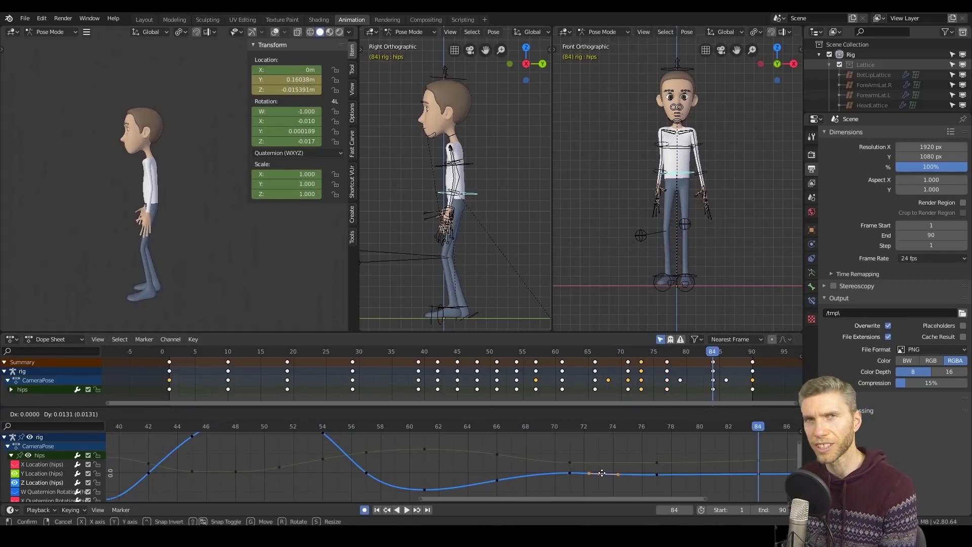
pyautogui.click(603, 473)
pyautogui.hotkey('shift', 'Left')
pyautogui.click(551, 429)
pyautogui.press('space')
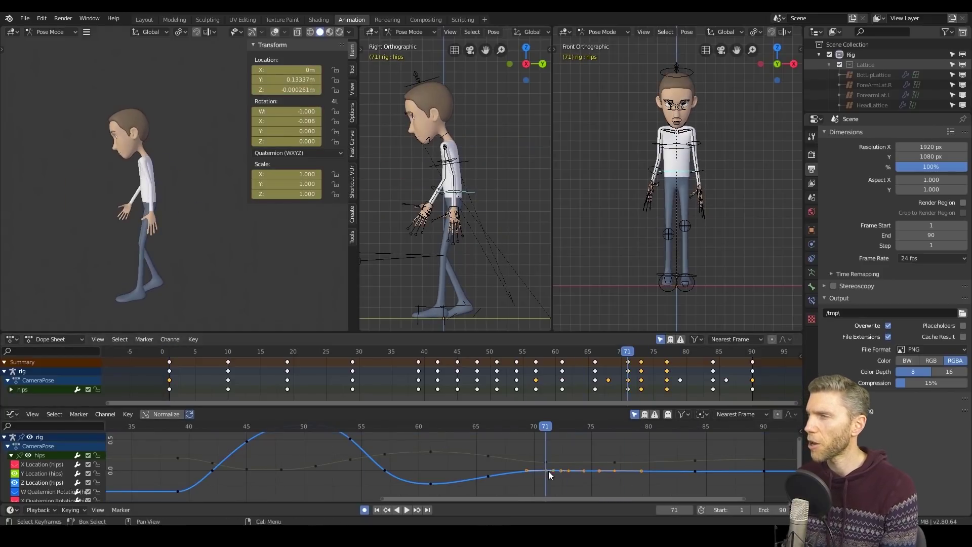
pyautogui.press('space')
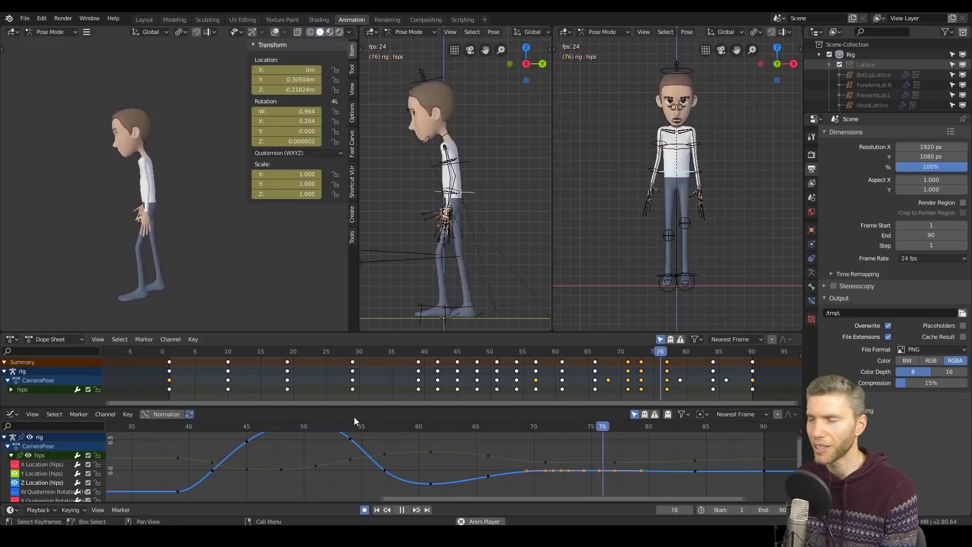